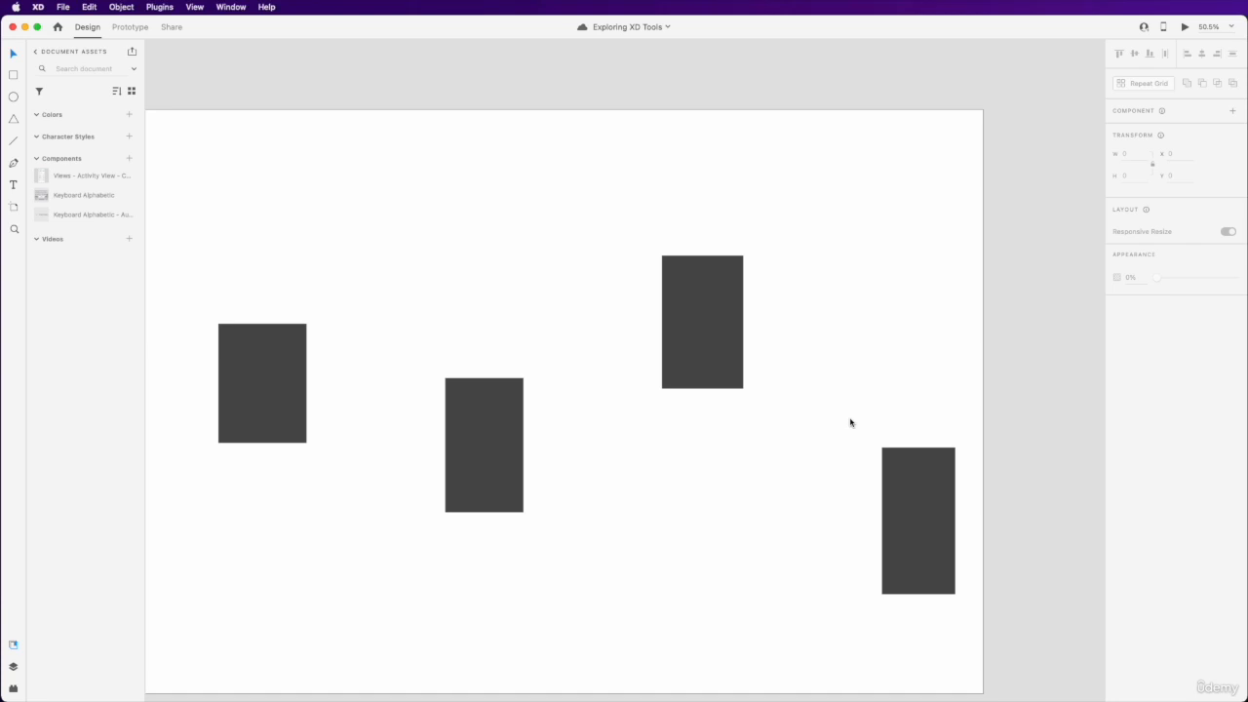
Step: Pan across the dark rectangles of Artboard – 2 and zoom out to view the whole artboard
scroll(850, 422, left, 6)
scroll(850, 422, up, 1)
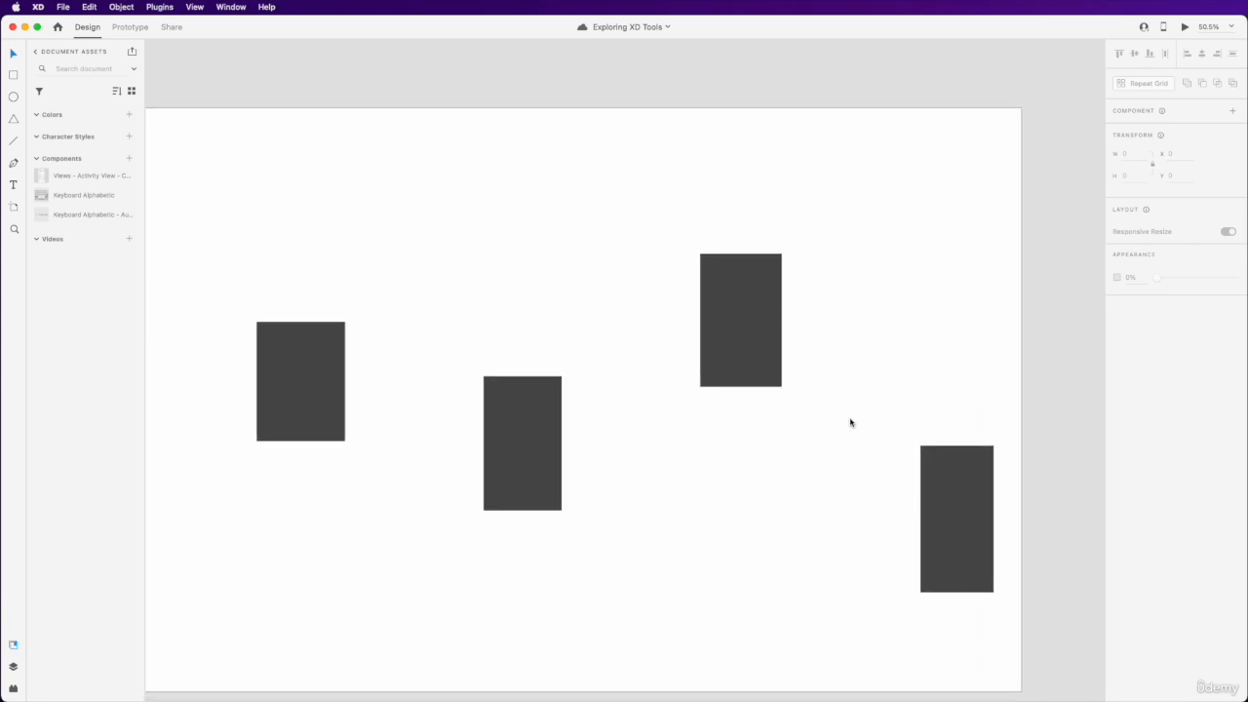
scroll(850, 422, left, 2)
scroll(850, 423, up, 1)
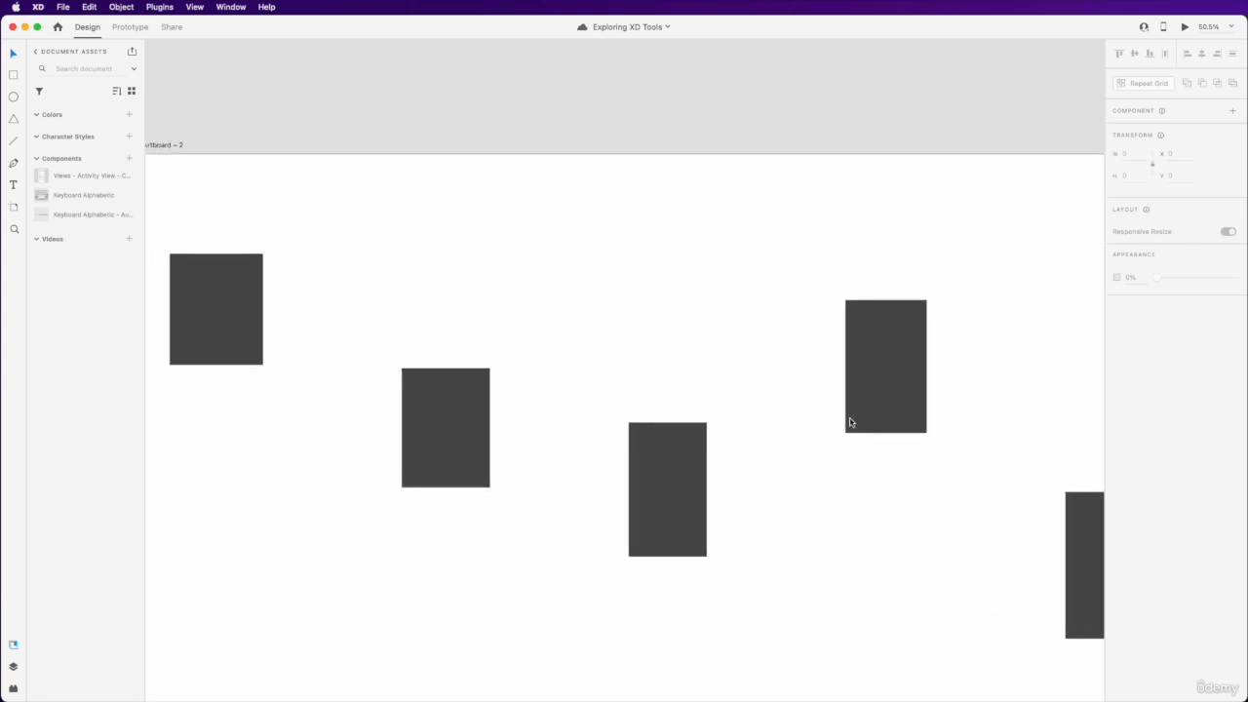
scroll(850, 422, left, 3)
scroll(850, 423, down, 2)
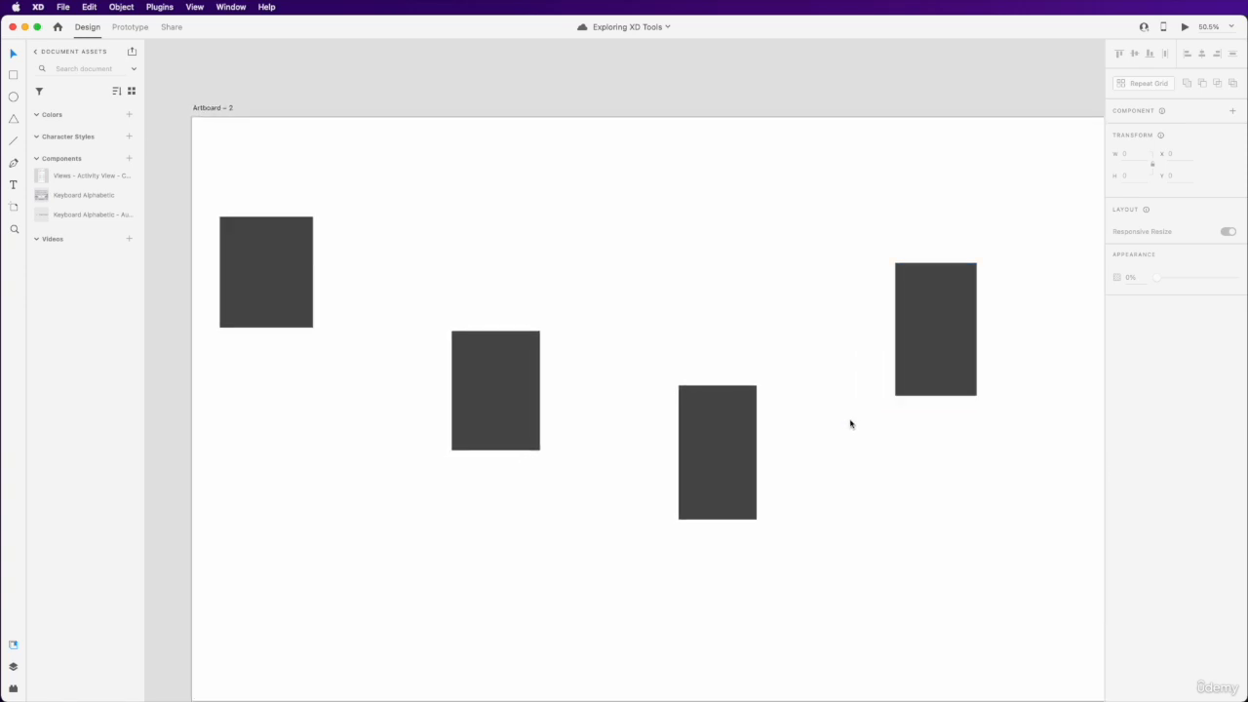
scroll(851, 422, down, 3)
scroll(850, 424, down, 3)
scroll(850, 423, right, 2)
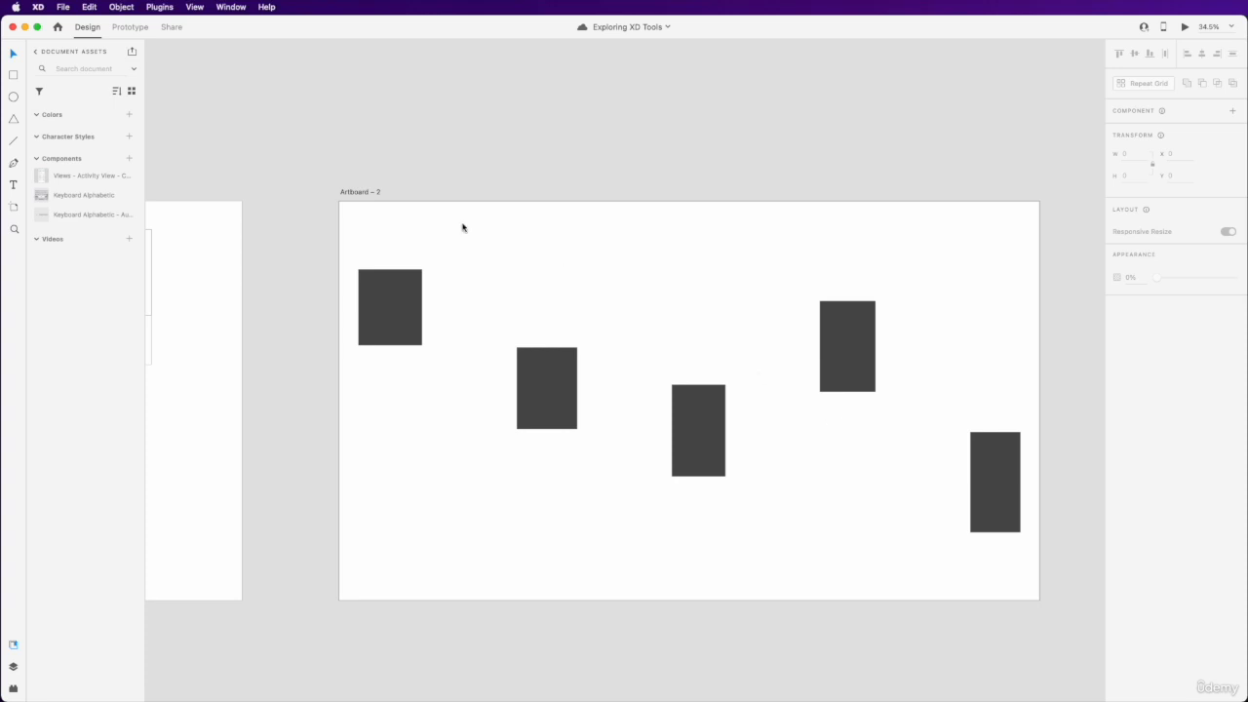
Step: Set the canvas zoom to 100% on Artboard – 2
click(232, 7)
click(232, 7)
click(196, 7)
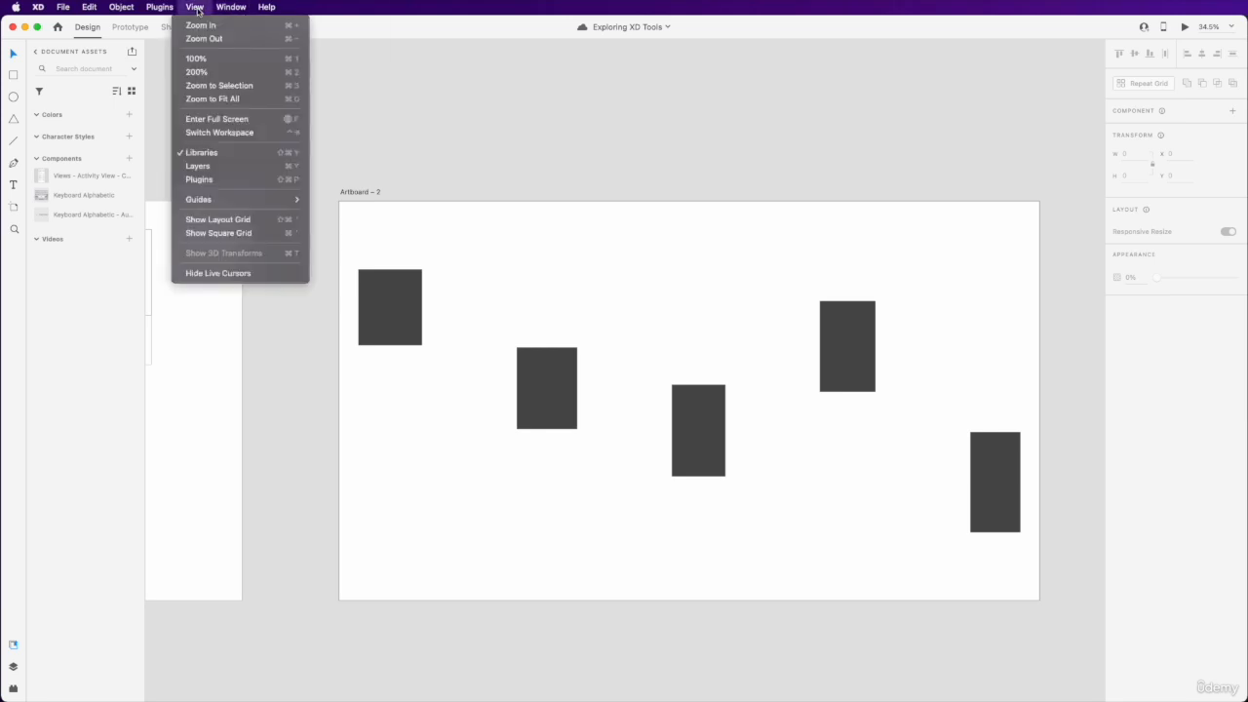
click(283, 60)
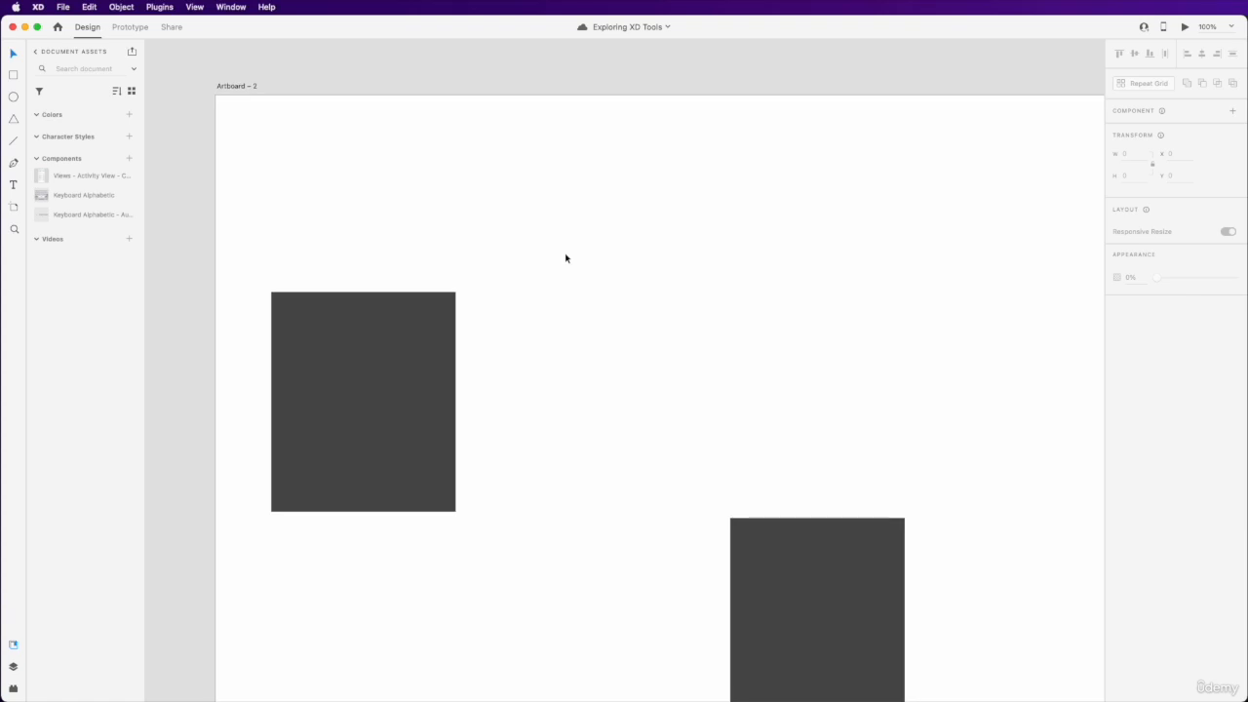
Step: Look over Artboard – 1 and Web 1920 – 1 at 100% zoom, returning to the first card of Artboard – 1
scroll(565, 259, left, 15)
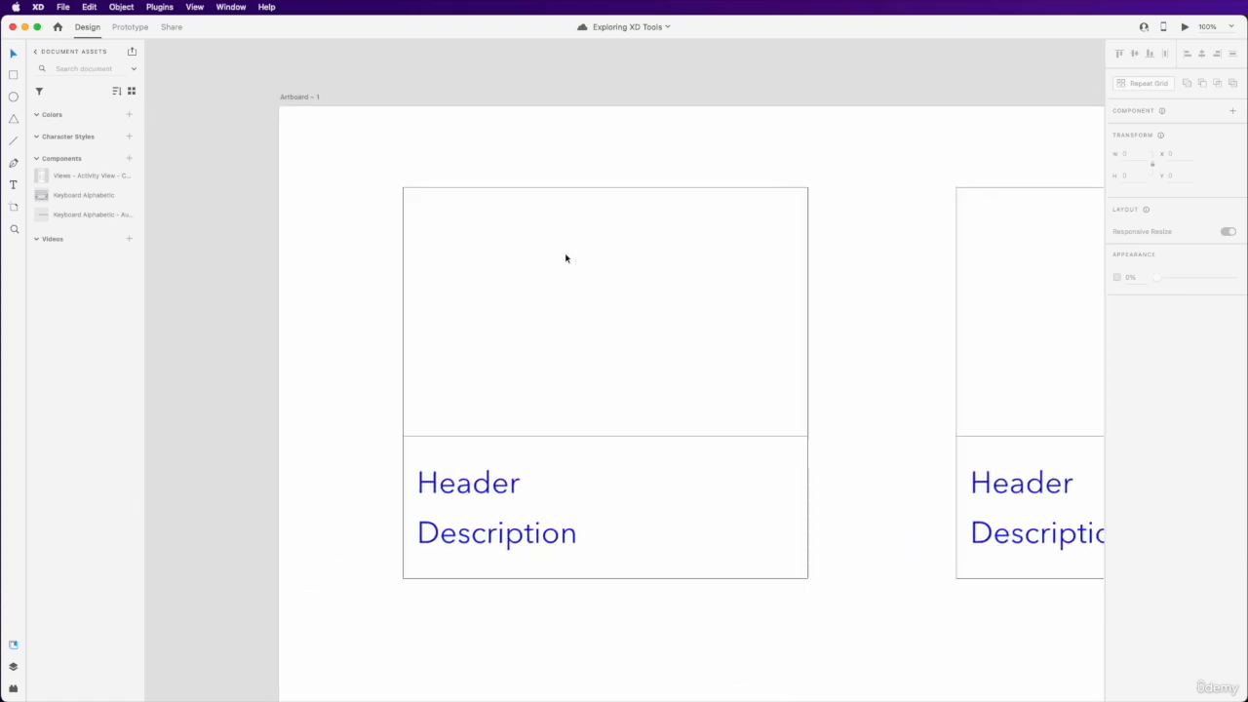
scroll(565, 258, left, 1)
scroll(566, 259, right, 1)
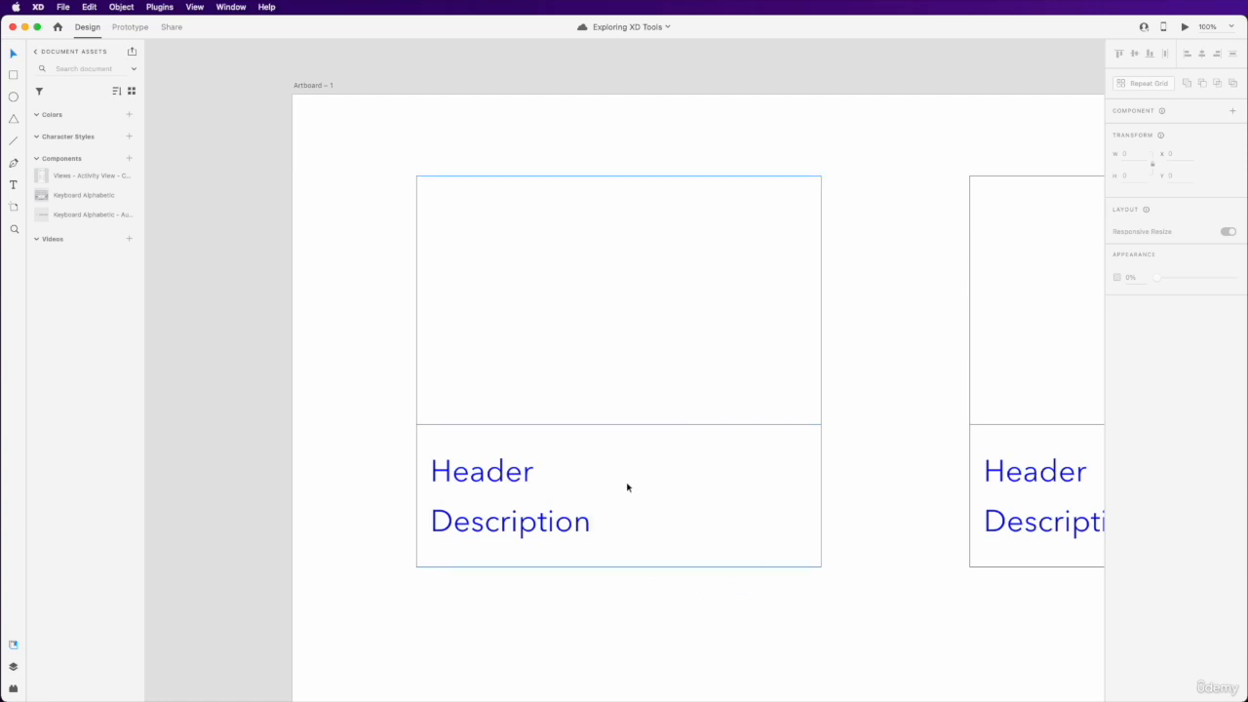
scroll(627, 487, left, 10)
scroll(627, 487, right, 12)
scroll(627, 482, left, 8)
scroll(627, 482, right, 3)
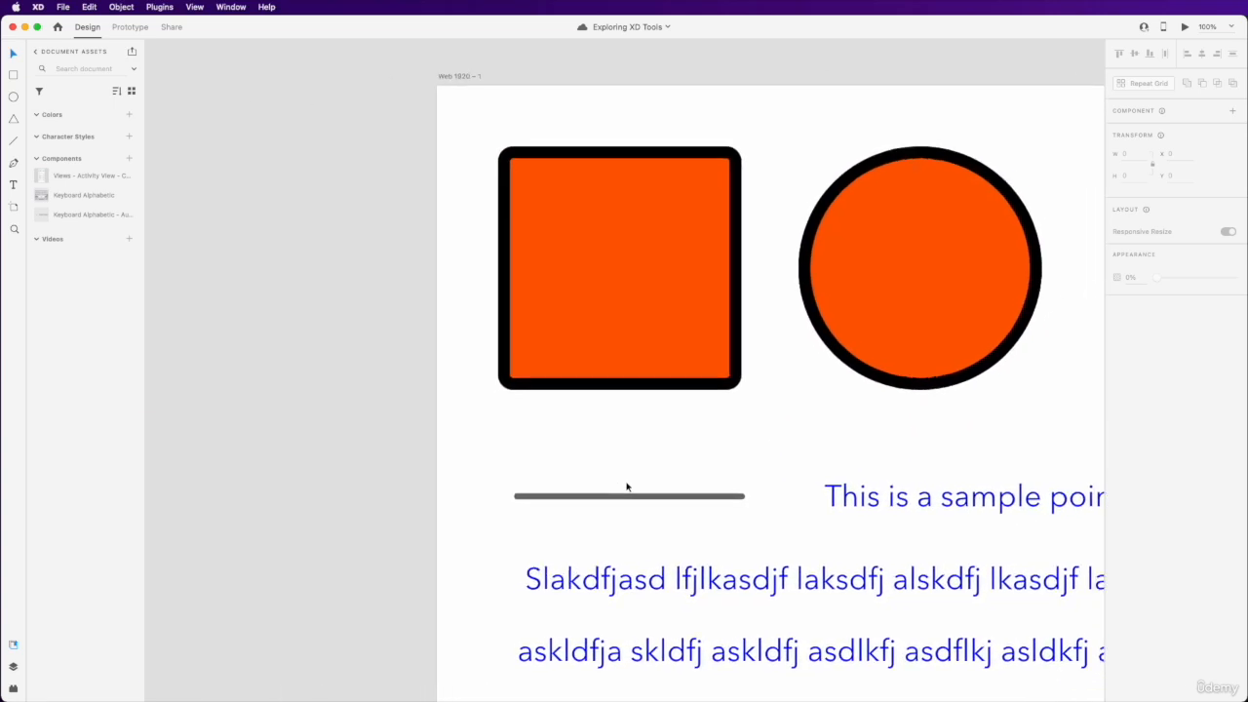
scroll(627, 487, right, 15)
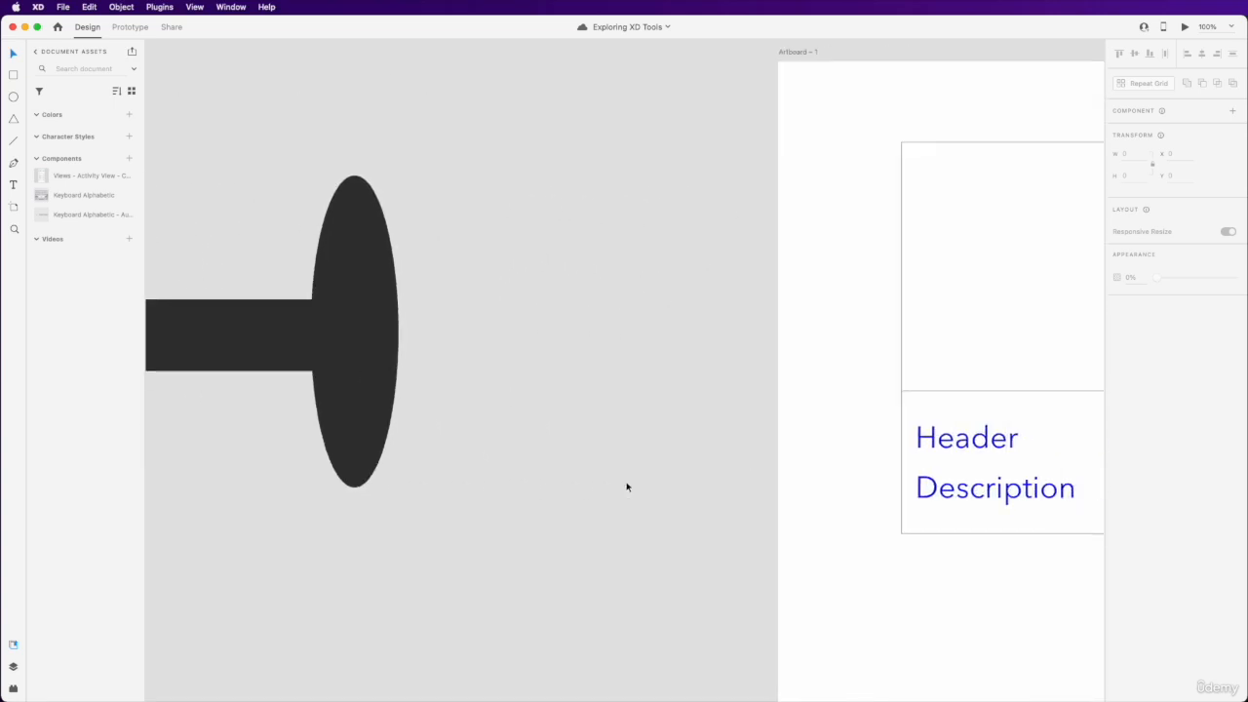
scroll(627, 488, right, 2)
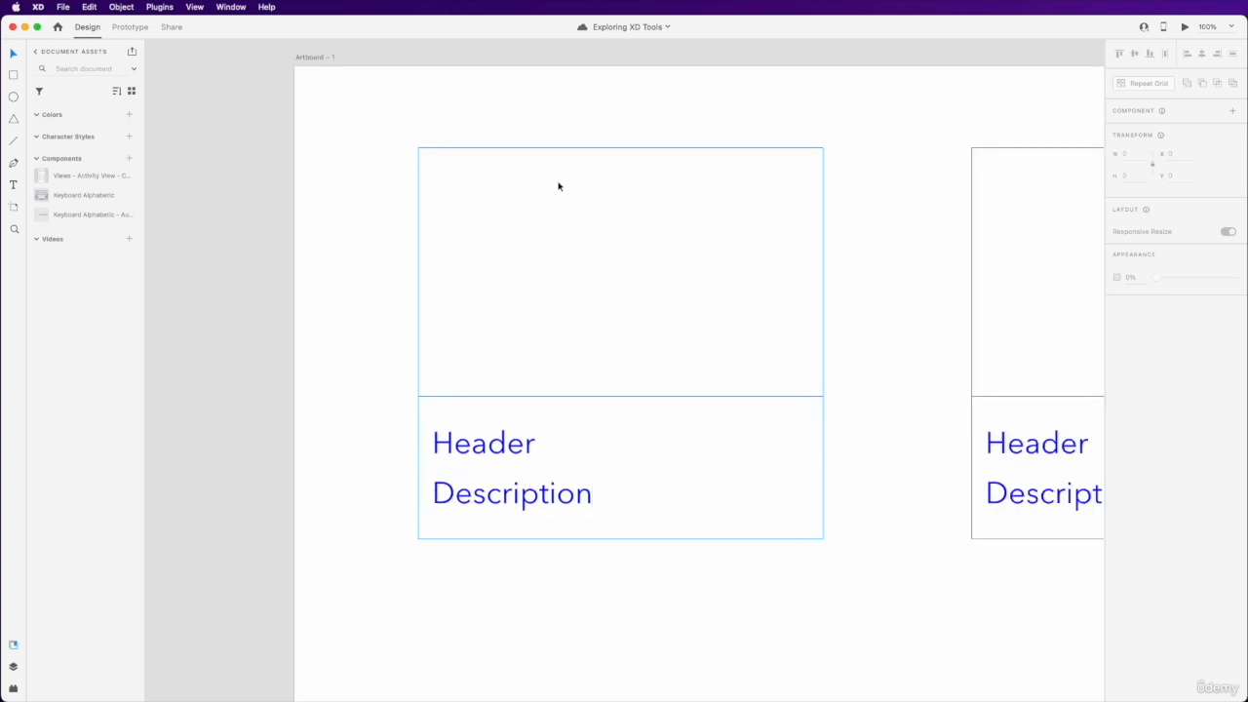
Step: View the first card of Artboard – 1 at 200% zoom and zoom to fit all artboards
click(230, 7)
mouse_move(194, 7)
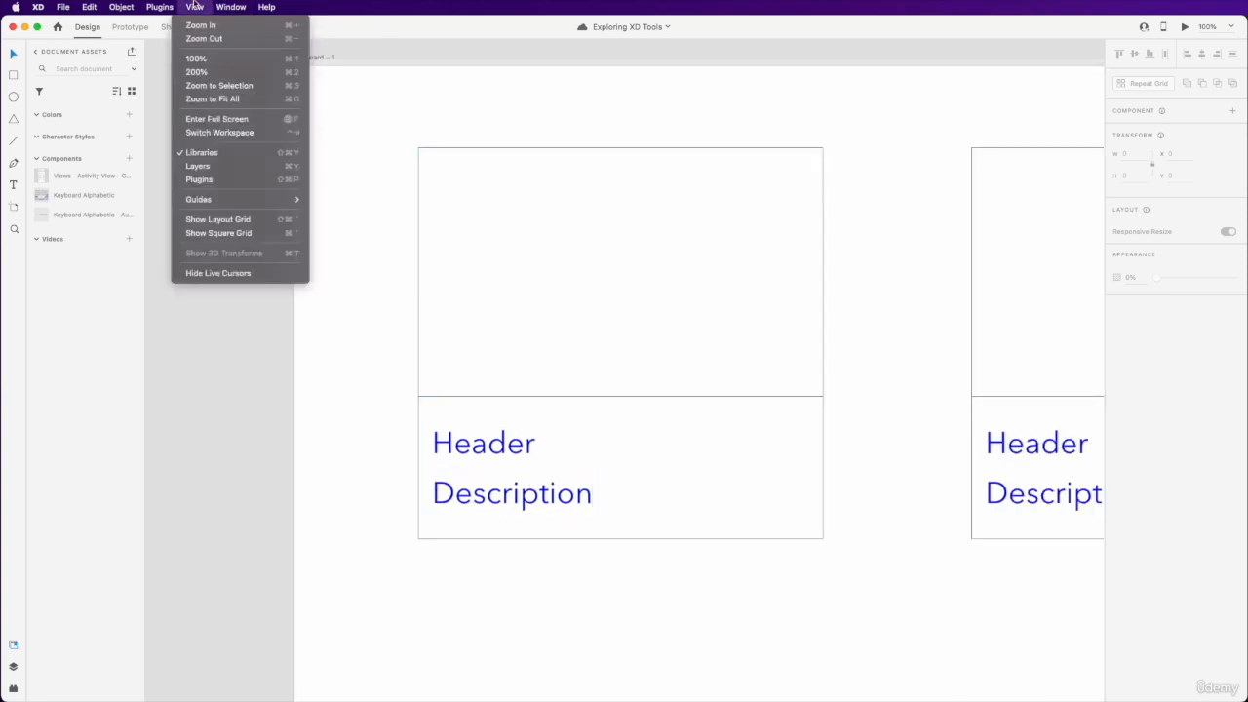
click(216, 71)
scroll(485, 257, up, 3)
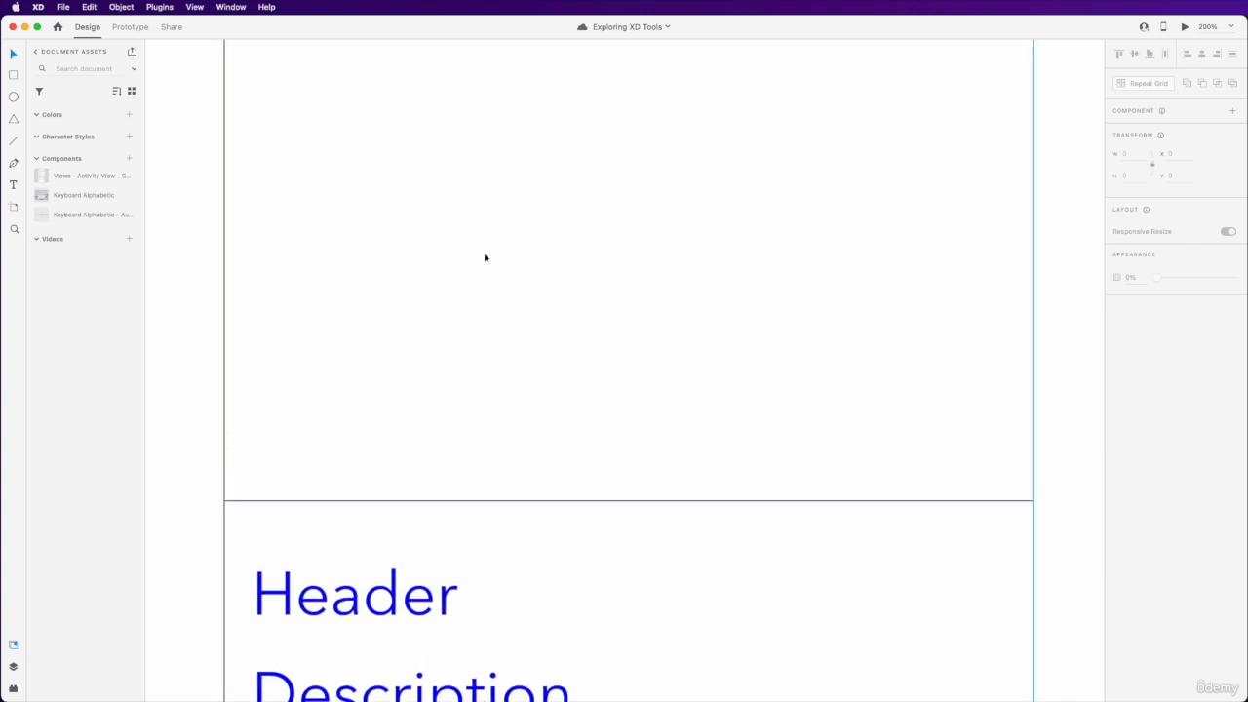
click(204, 6)
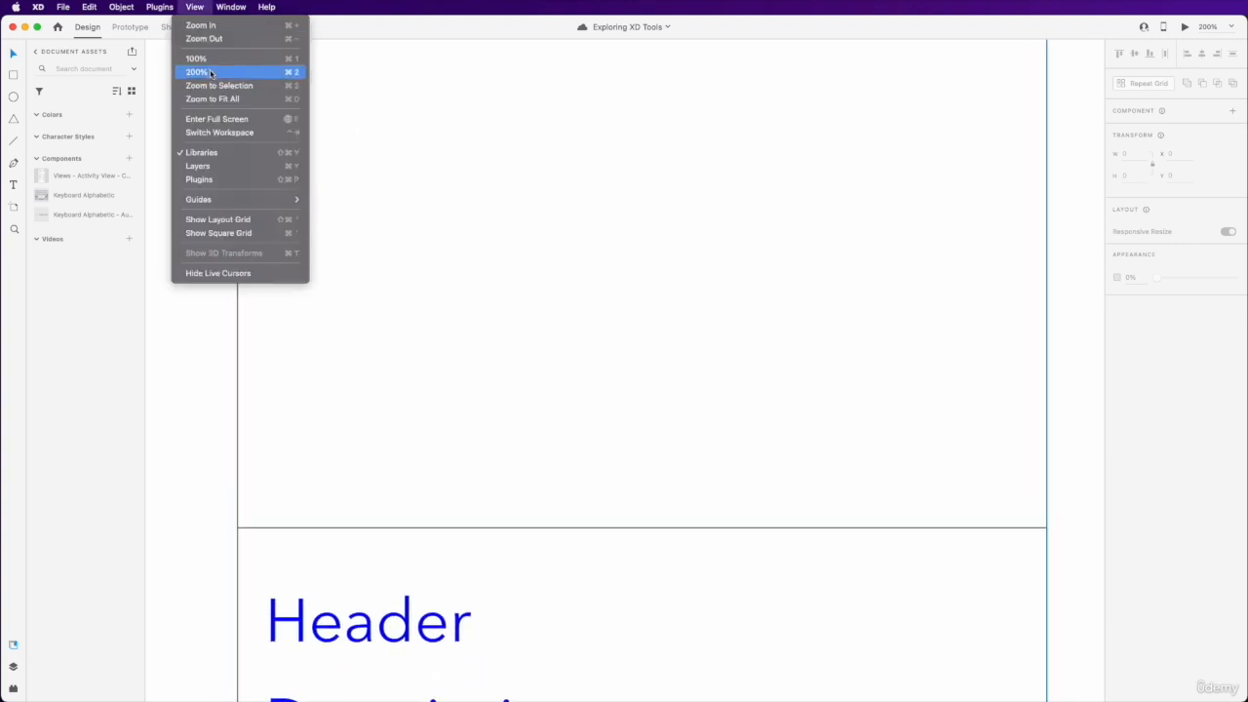
click(254, 101)
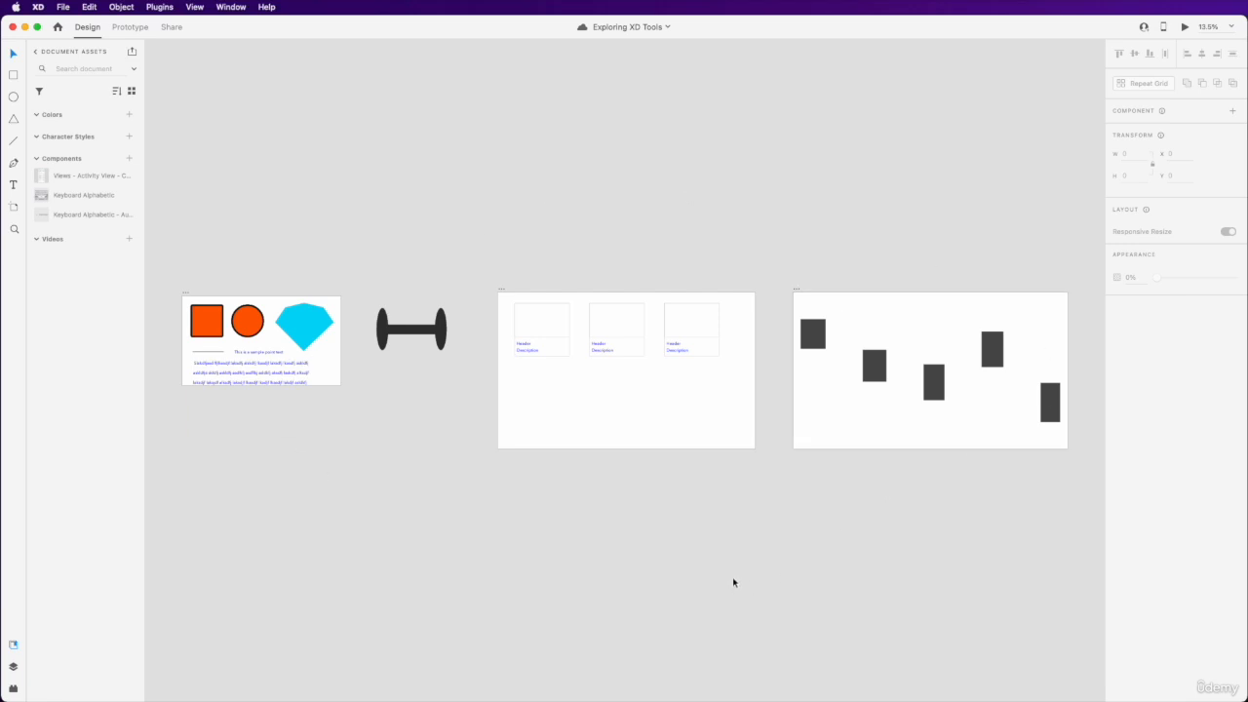
Step: Switch the canvas zoom to 100%, 200% and one level lower, and fit everything in view again
key(super+1)
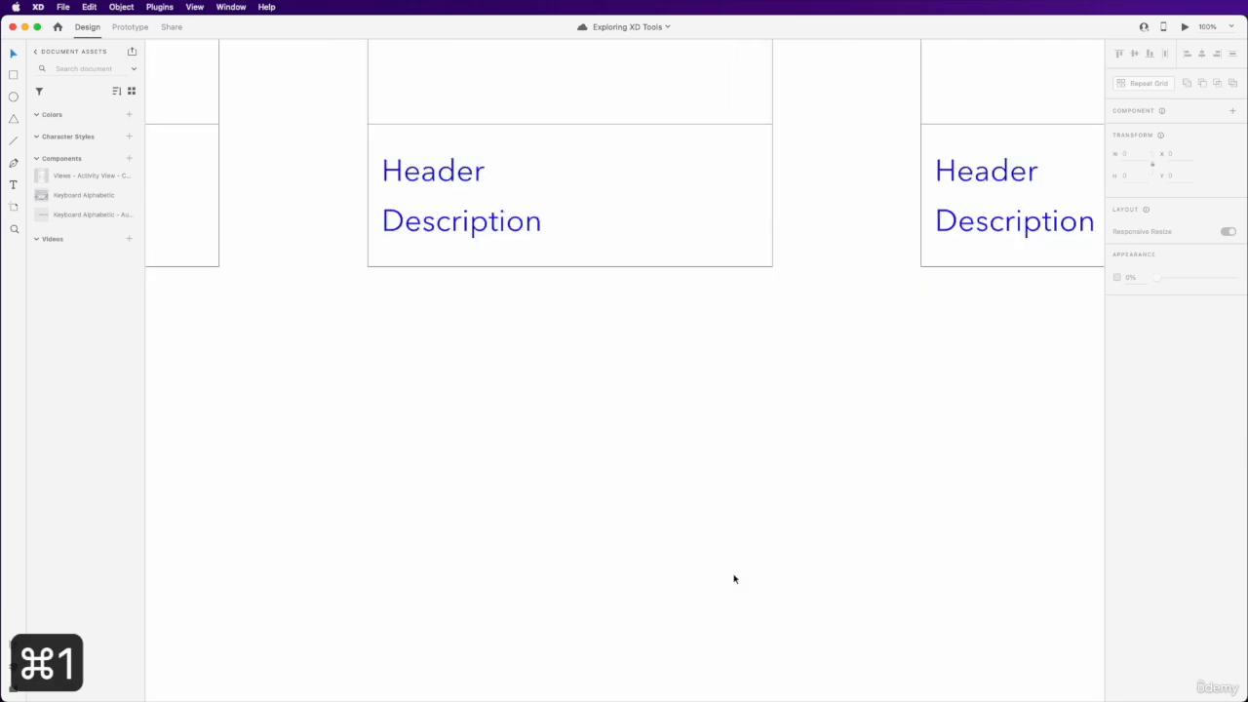
key(super+2)
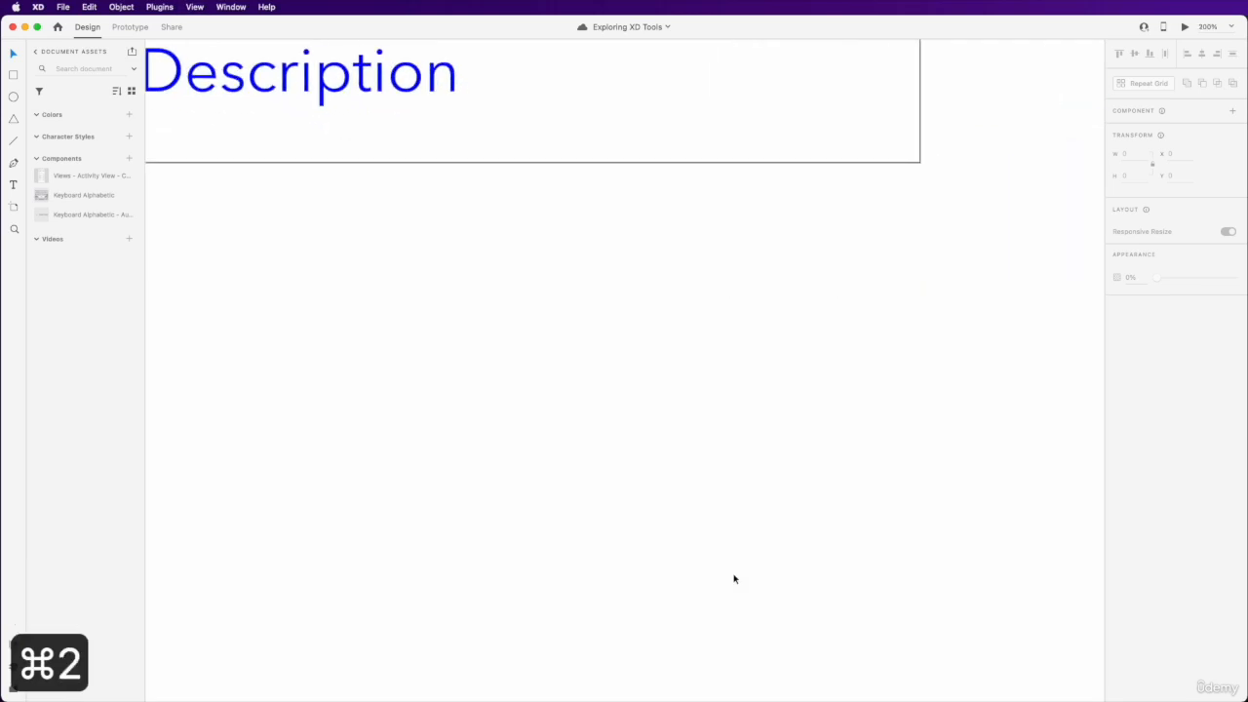
key(super+minus)
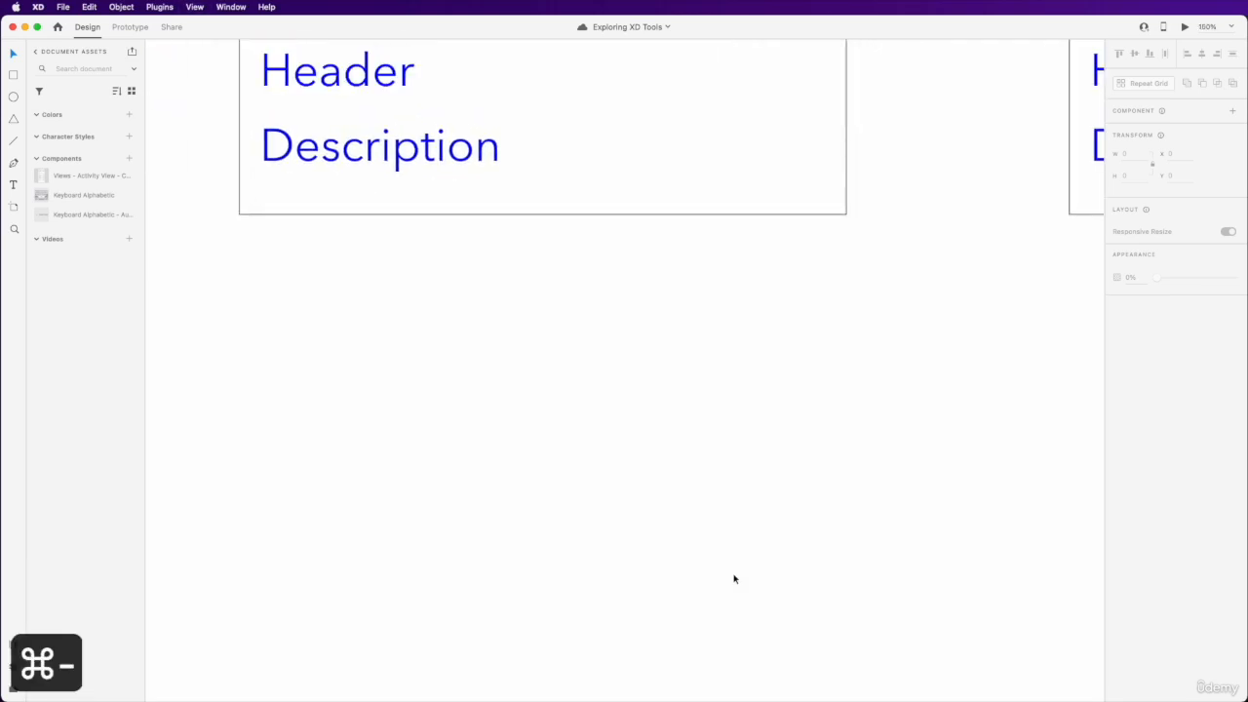
key(super+0)
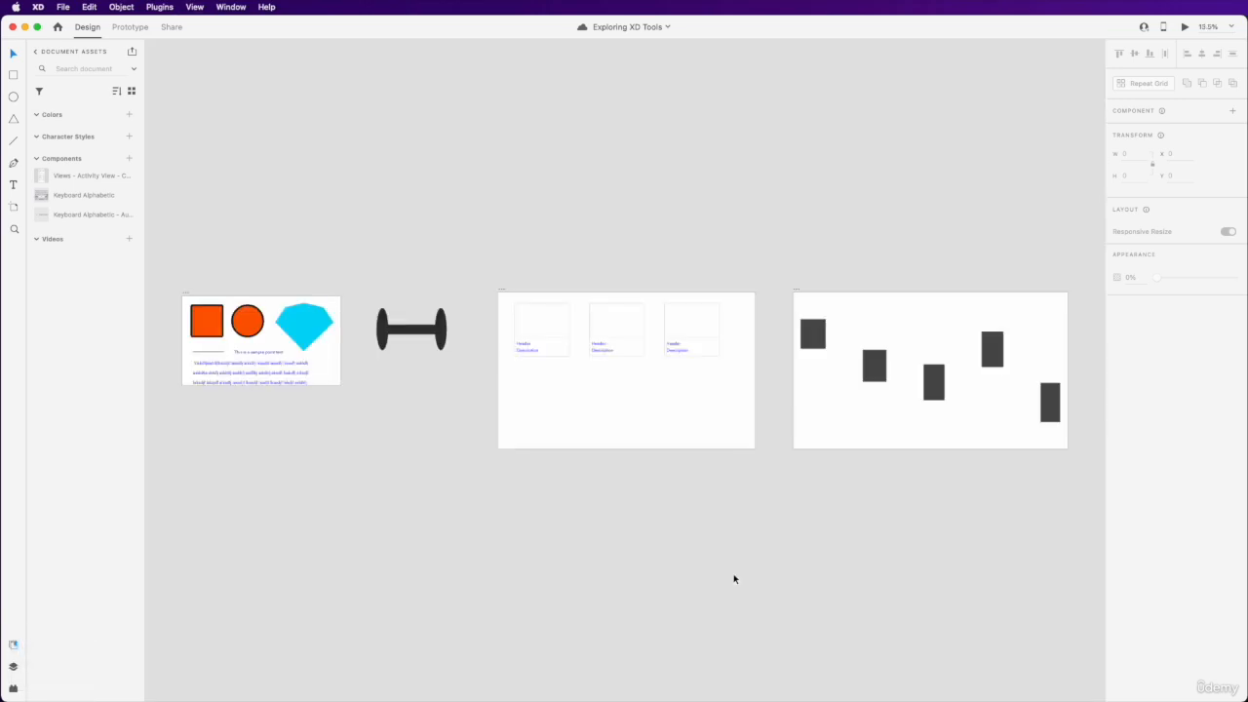
Step: Zoom the canvas in and out level by level, ending with all three artboards and the dumbbell in view
key(super+equal)
key(super+minus)
key(super+equal)
key(super+equal)
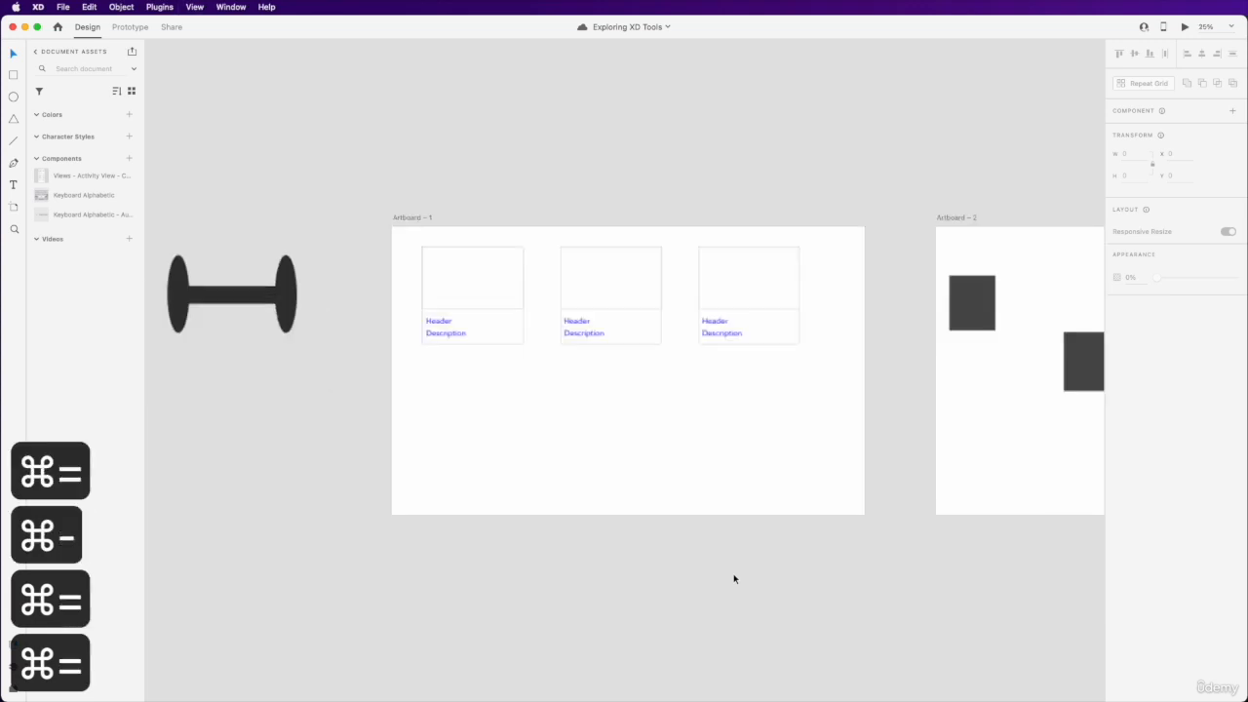
key(super+equal)
key(super+minus)
key(super+minus)
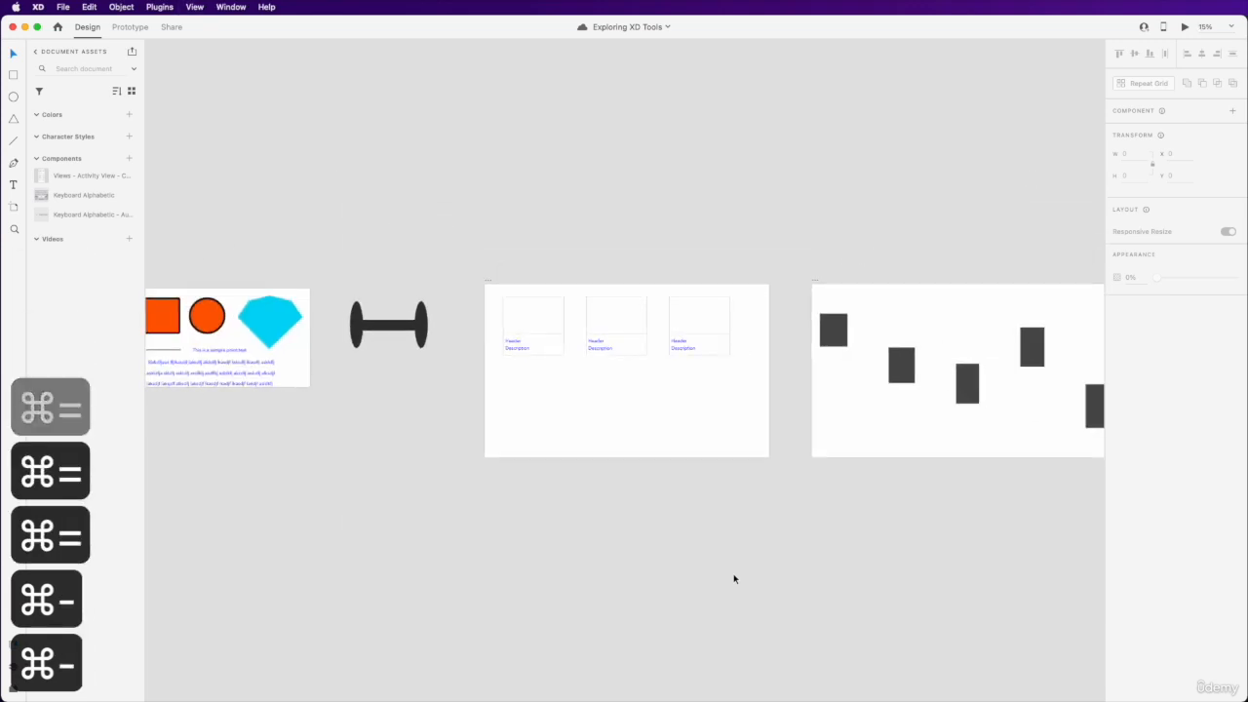
scroll(731, 575, down, 2)
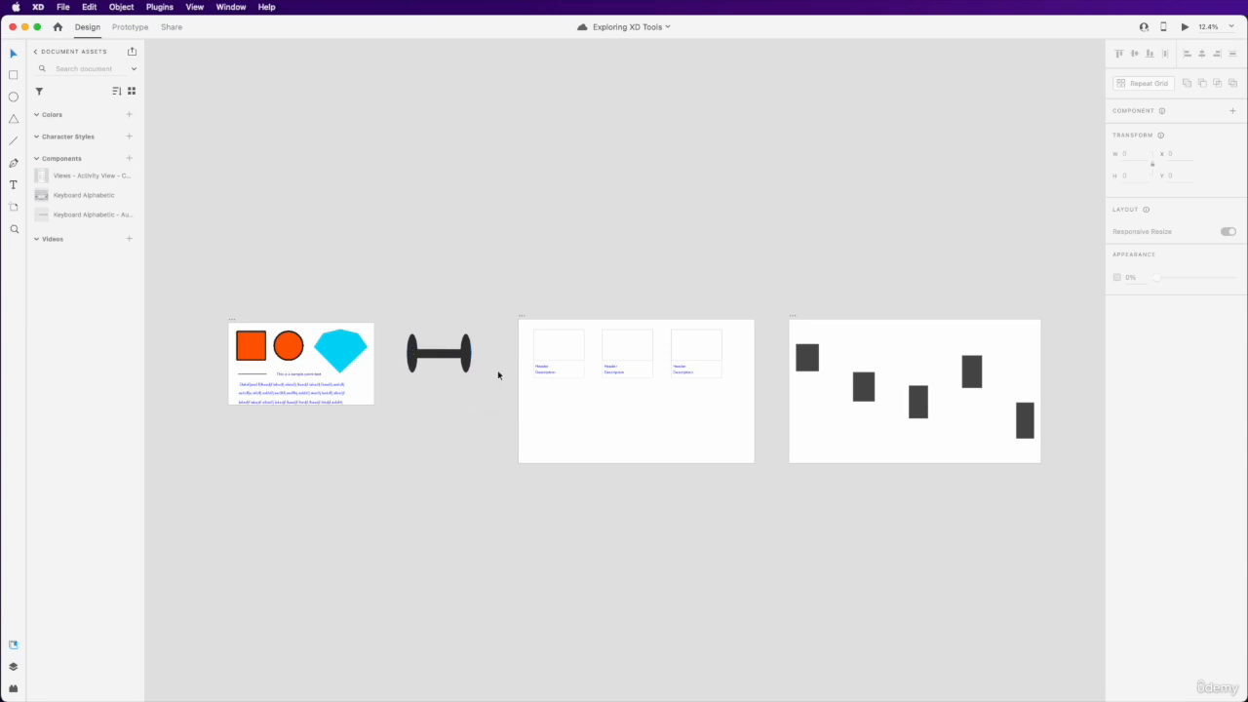
Step: Magnify the dumbbell shape with the Zoom tool by framing it, and return to the fit-all view
key(z)
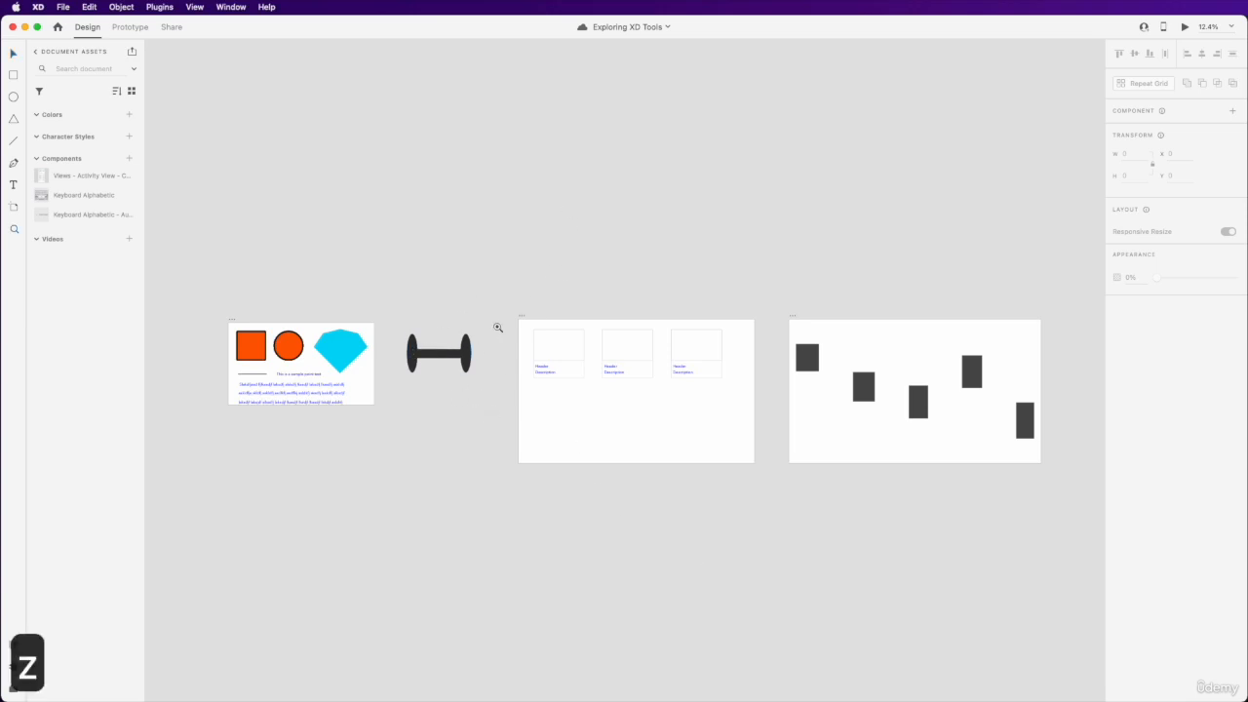
drag(382, 317, 496, 391)
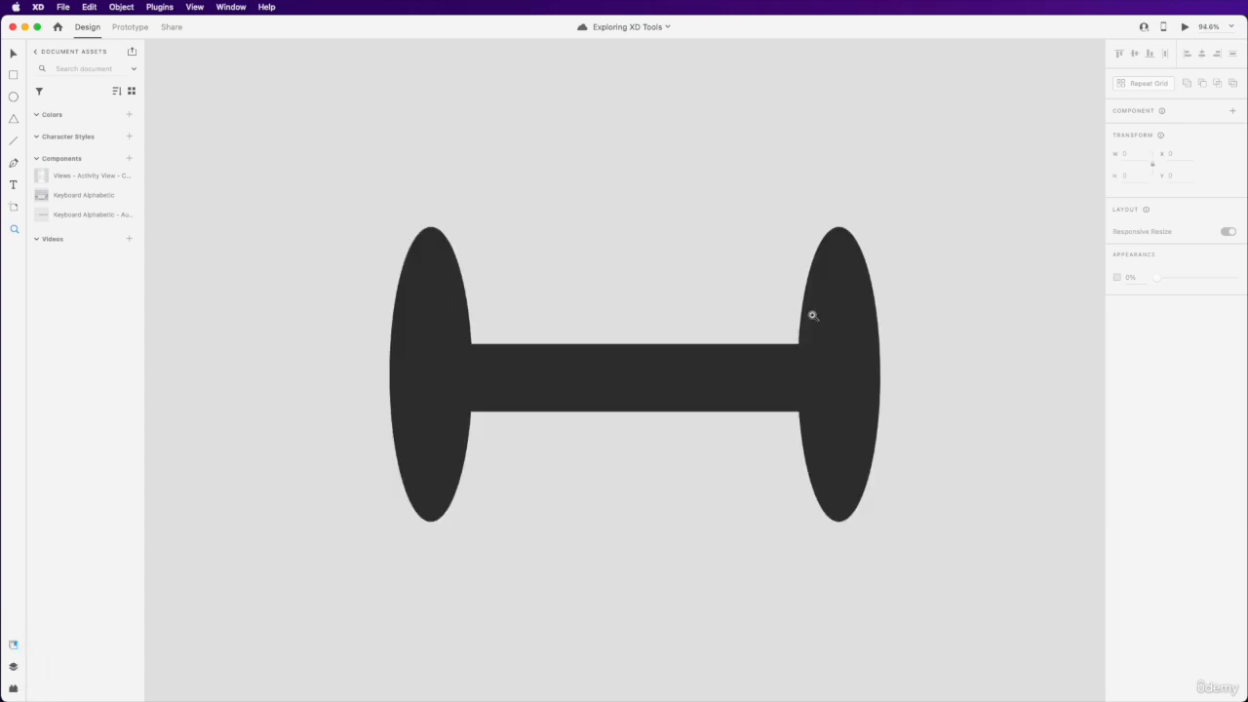
key(super+0)
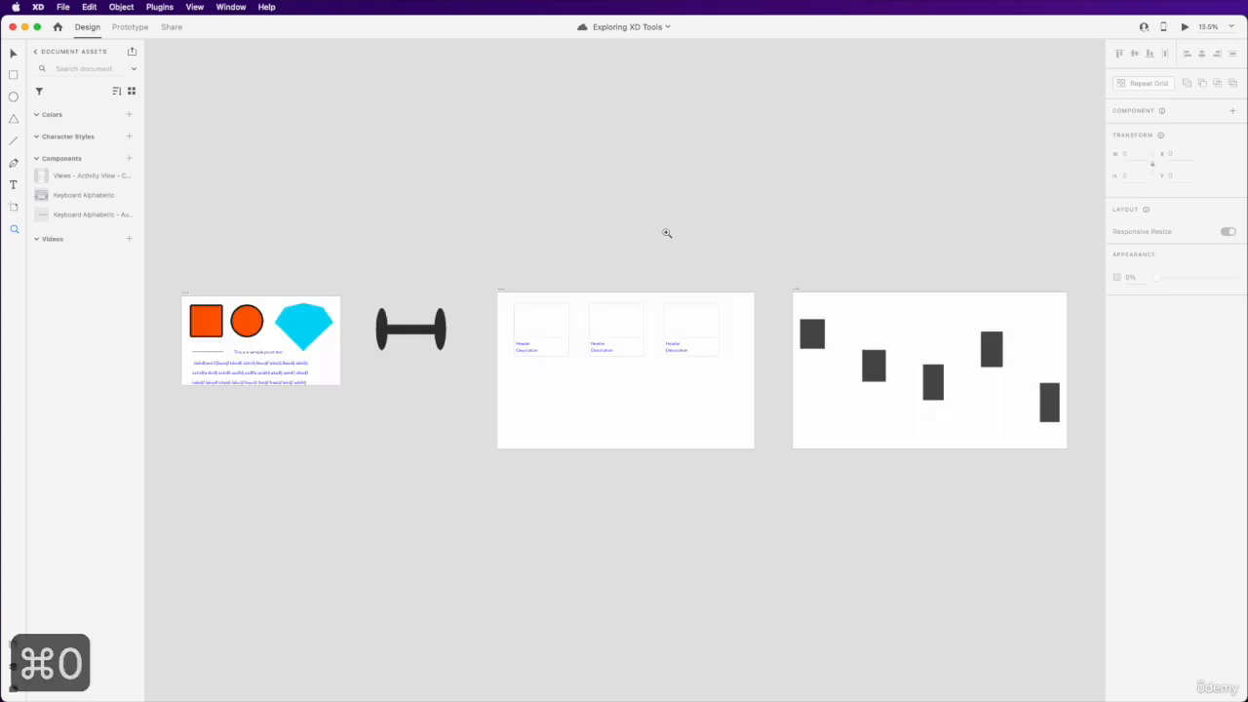
key(Escape)
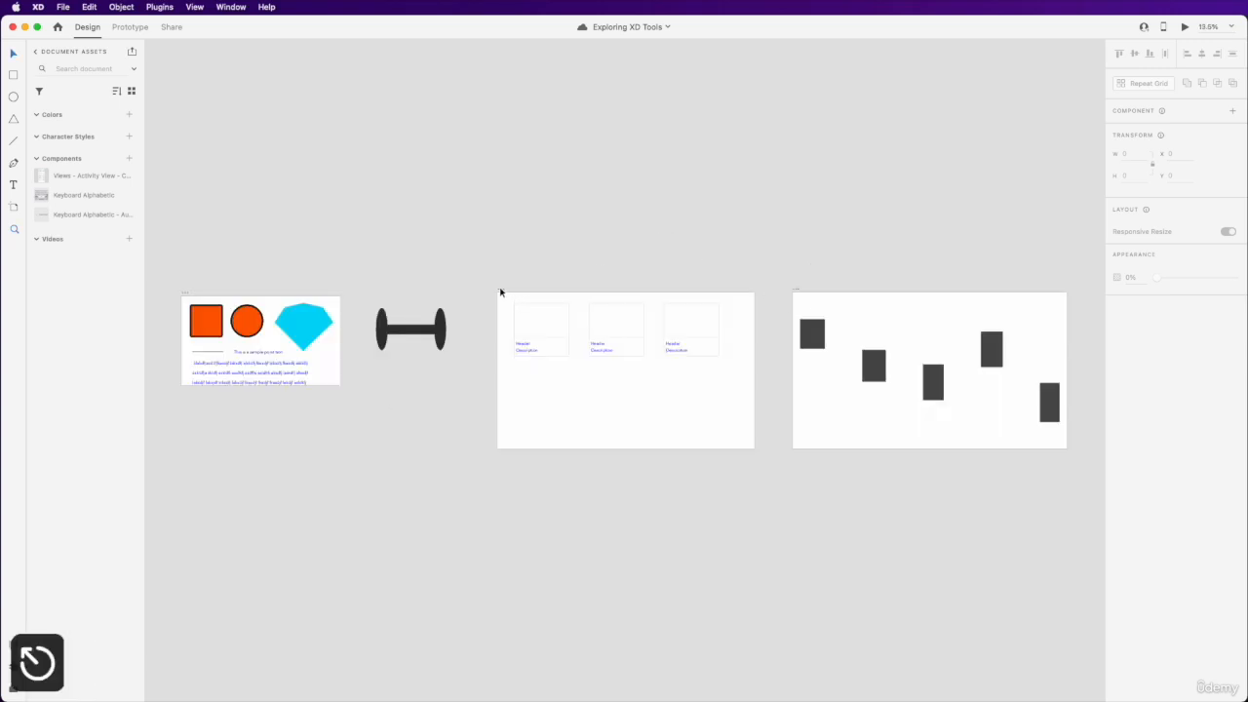
Step: Select Artboard – 1 and zoom to the selection
click(501, 290)
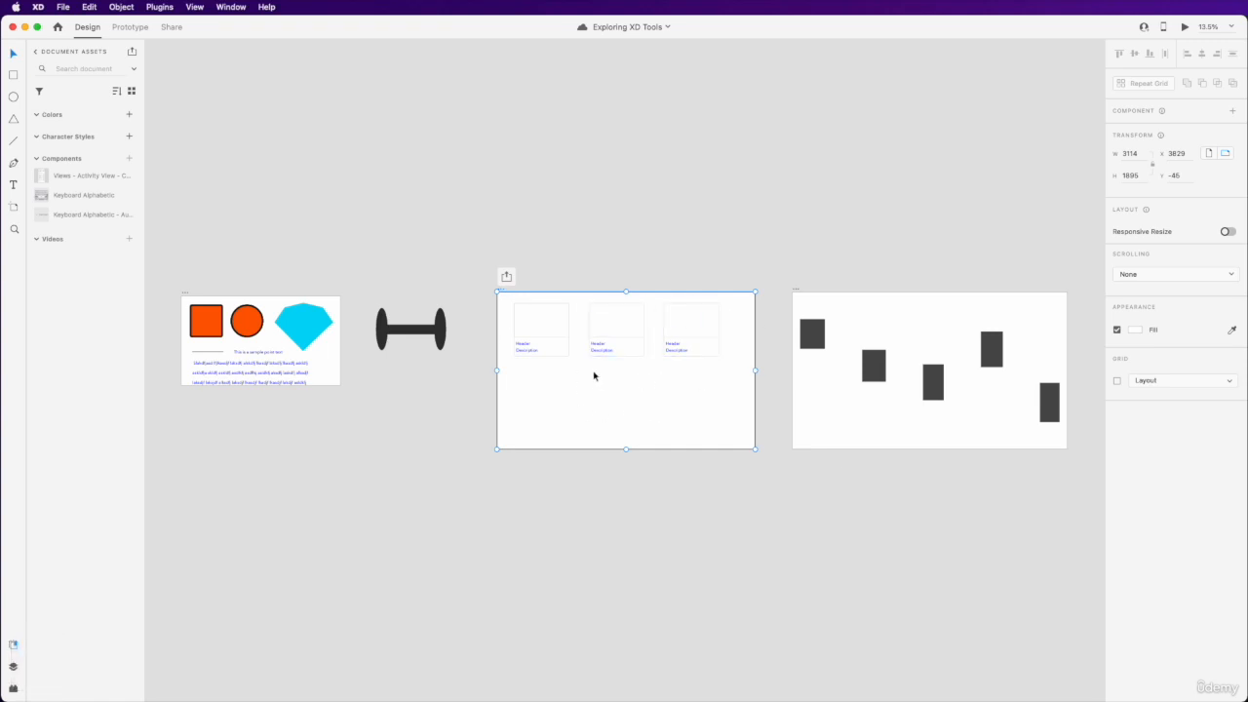
click(203, 7)
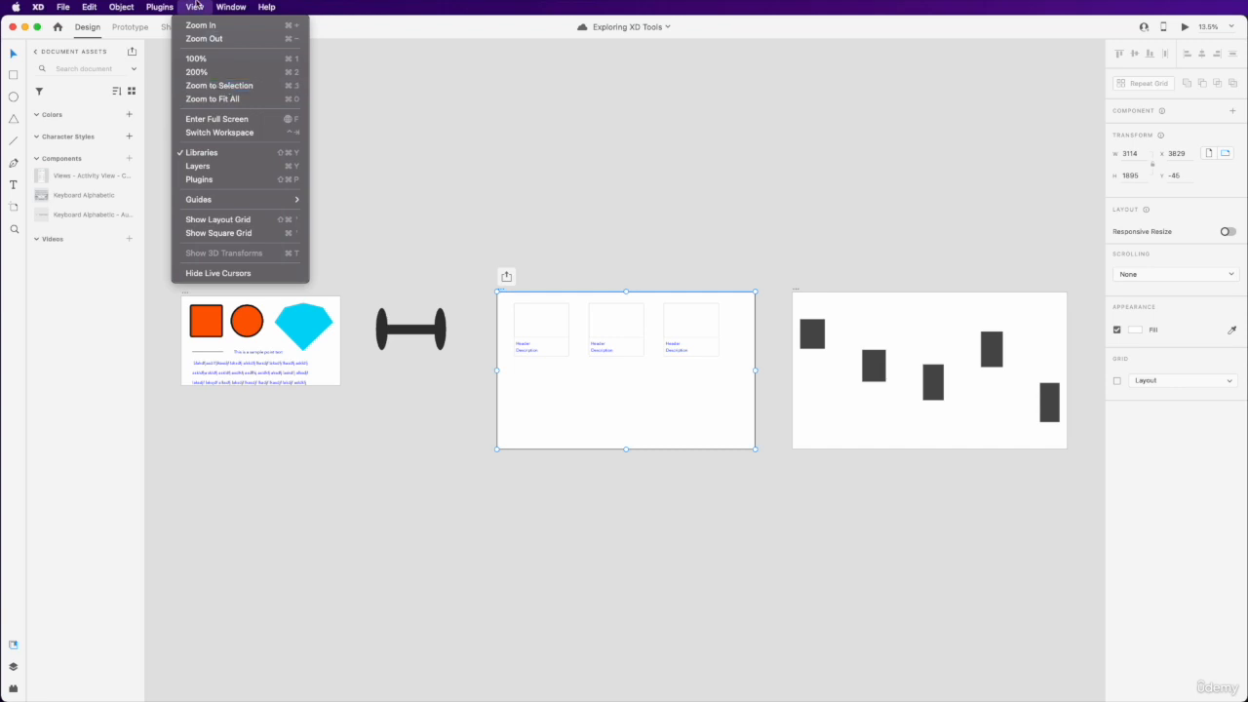
click(531, 284)
key(super+3)
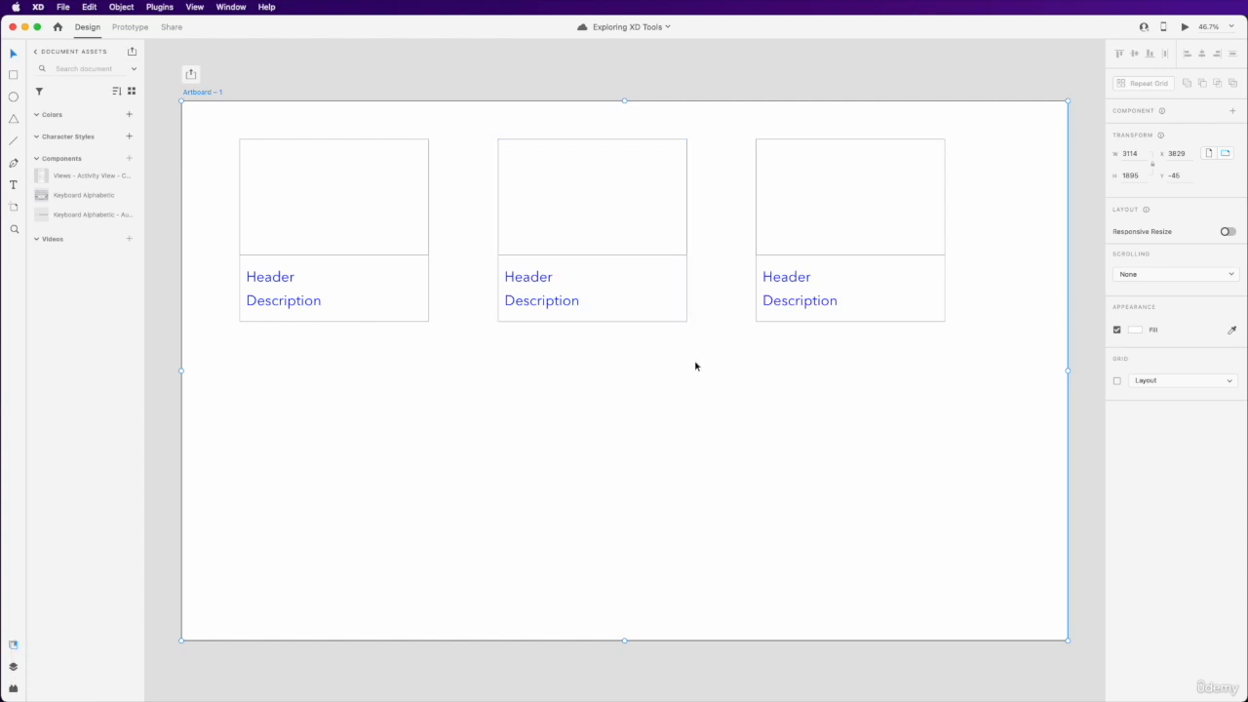
Step: Select the middle card in Artboard – 1 and zoom to it
click(579, 319)
click(579, 319)
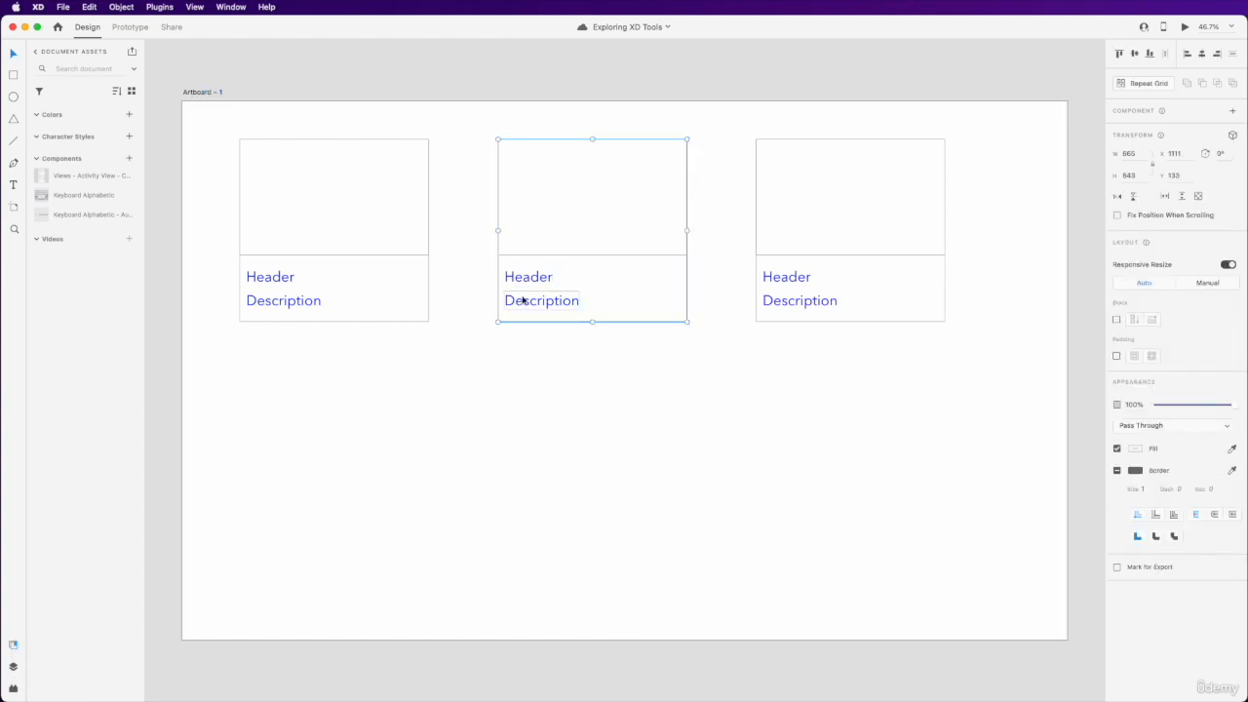
key(super+3)
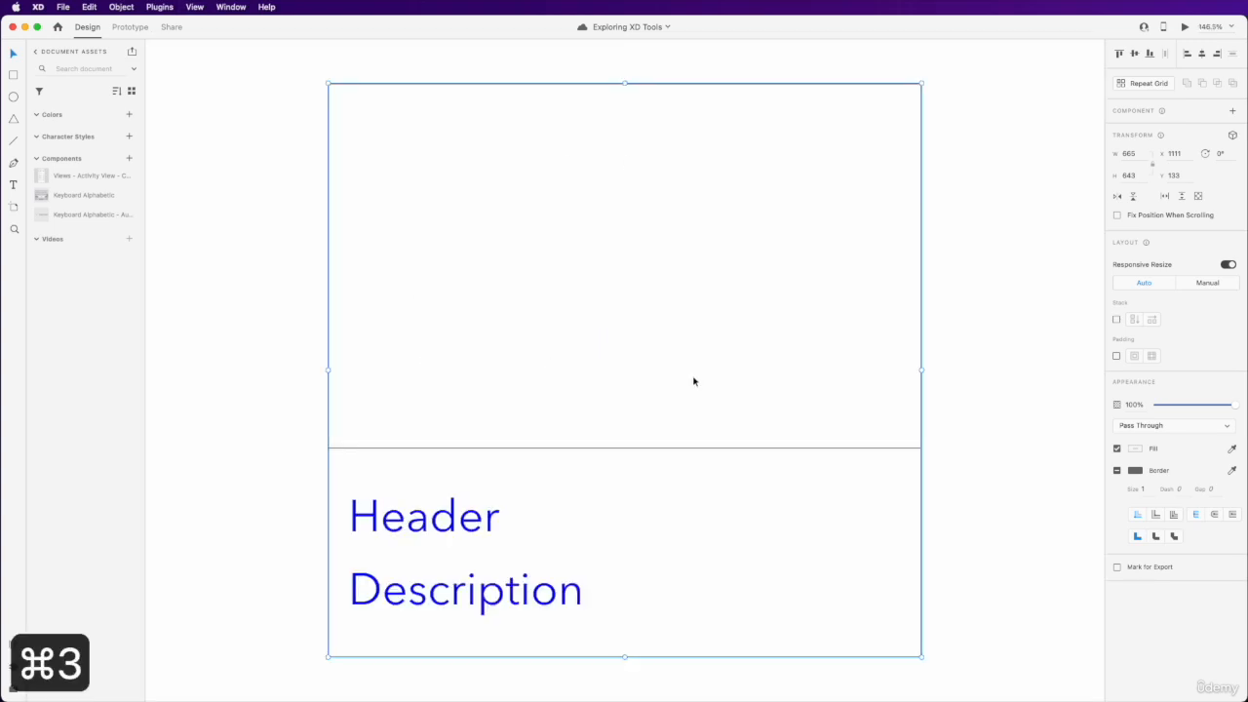
Step: Zoom to the first dark rectangle of Artboard – 2 as the selection, and set the zoom to 200%
scroll(695, 381, down, 8)
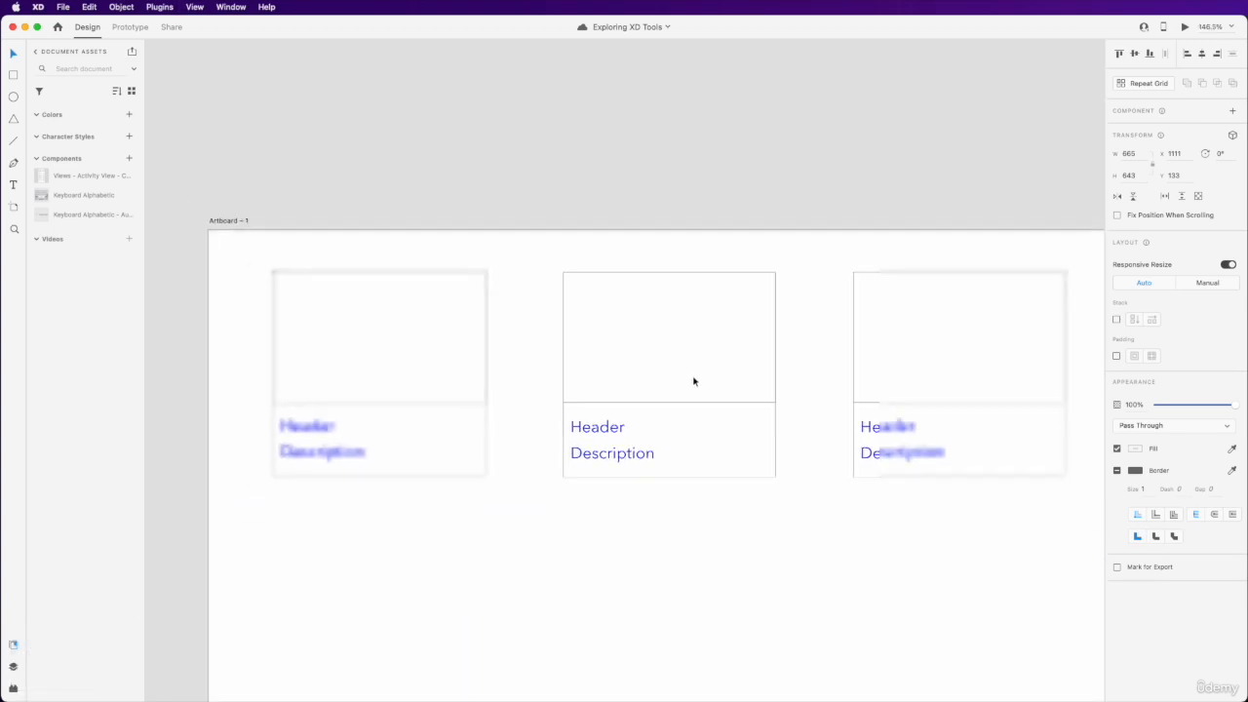
scroll(695, 381, left, 2)
scroll(694, 381, down, 5)
scroll(768, 423, right, 3)
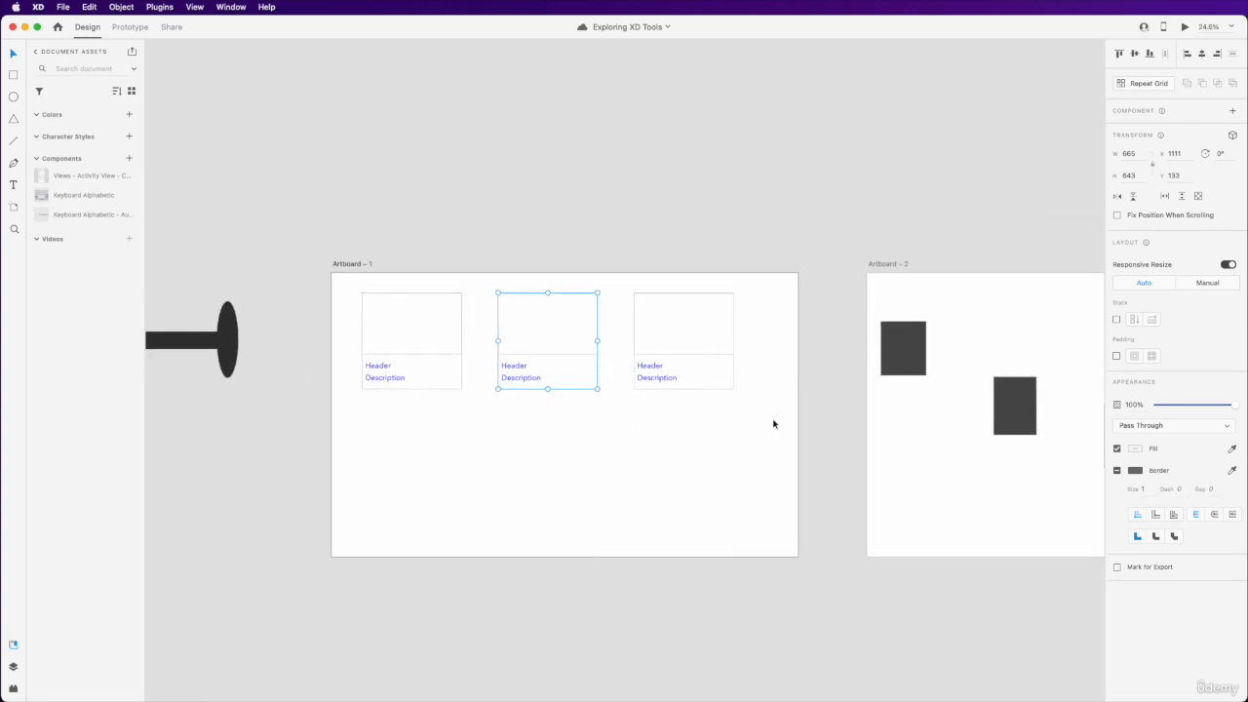
click(897, 357)
key(super+3)
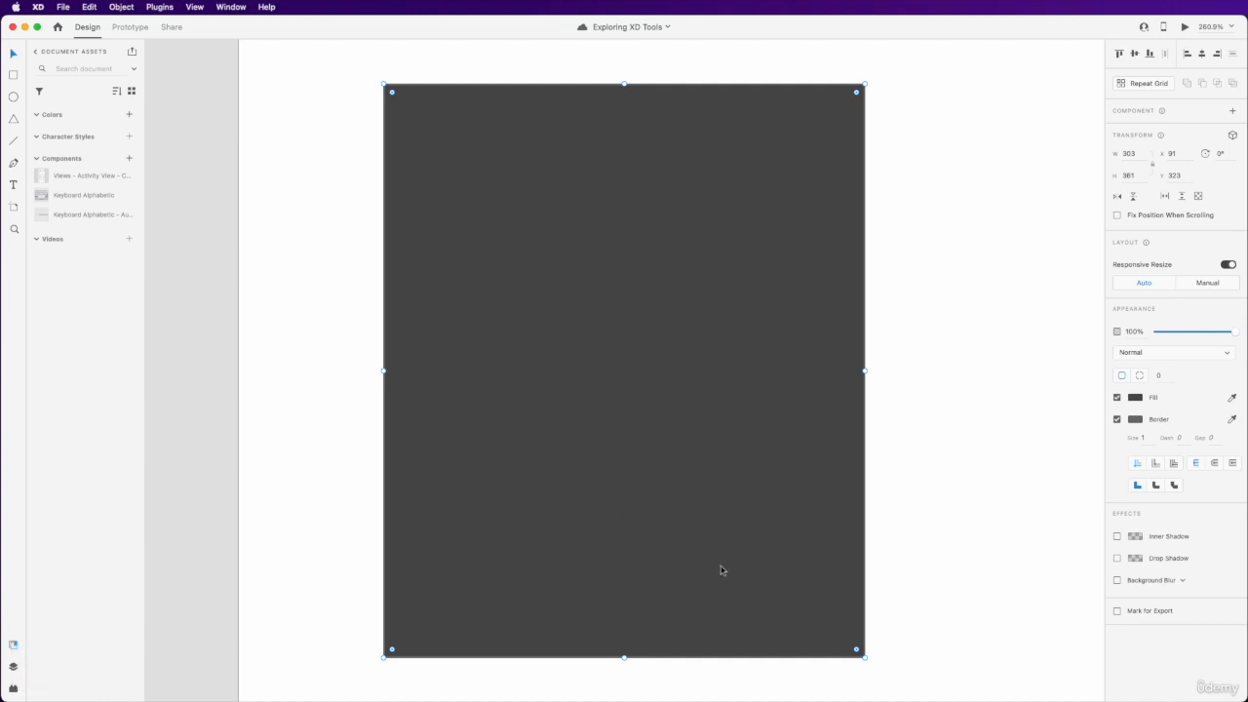
key(super+2)
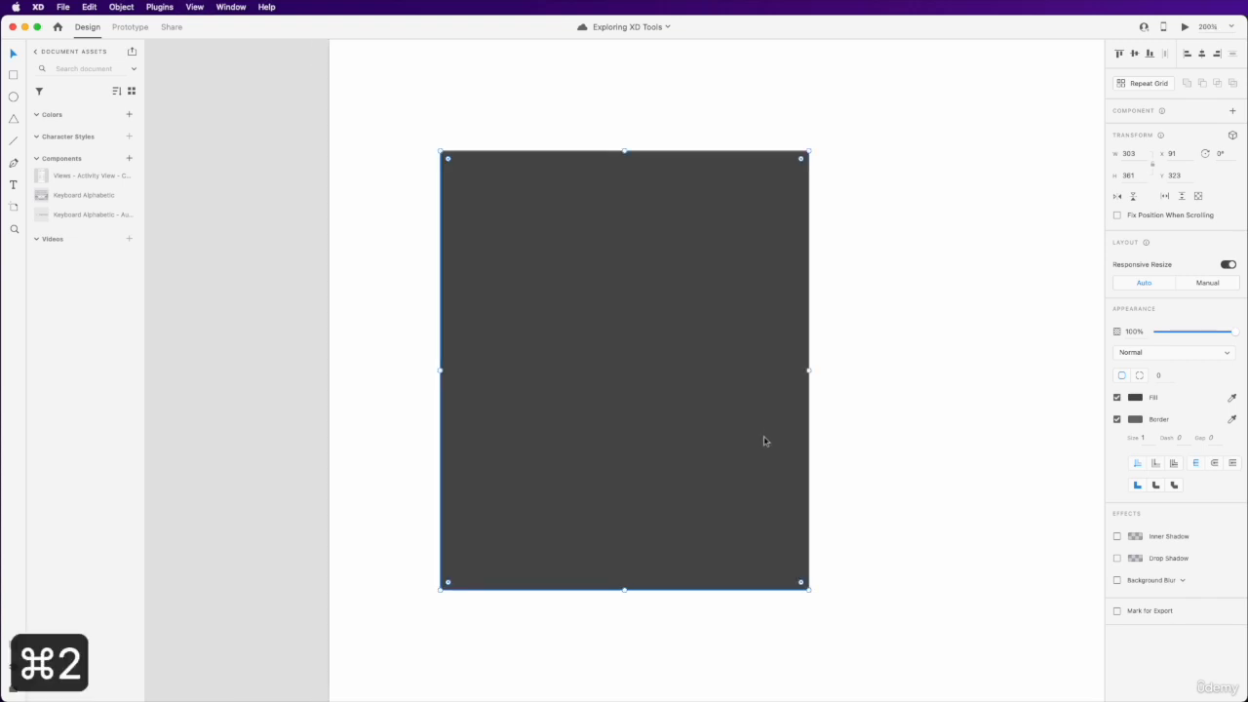
Step: Set the zoom to 100%, and zoom in and out gradually until all artboards and the dumbbell shape are in view
key(super+1)
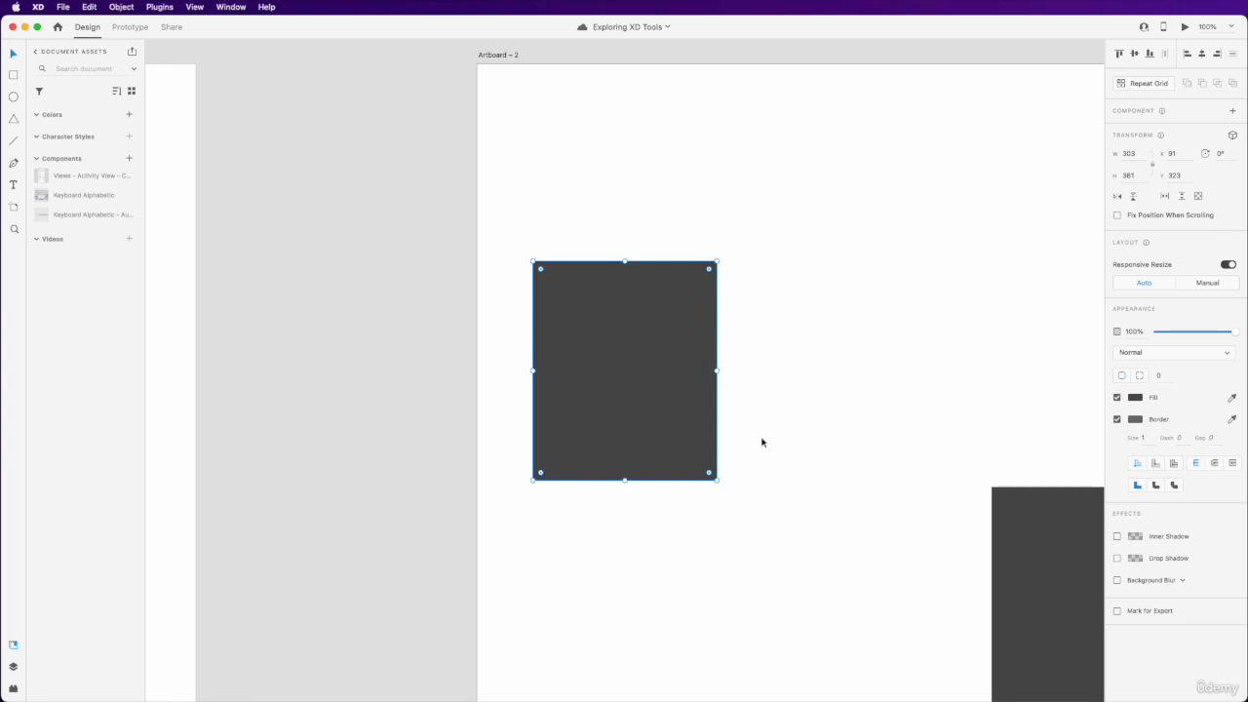
scroll(761, 442, down, 3)
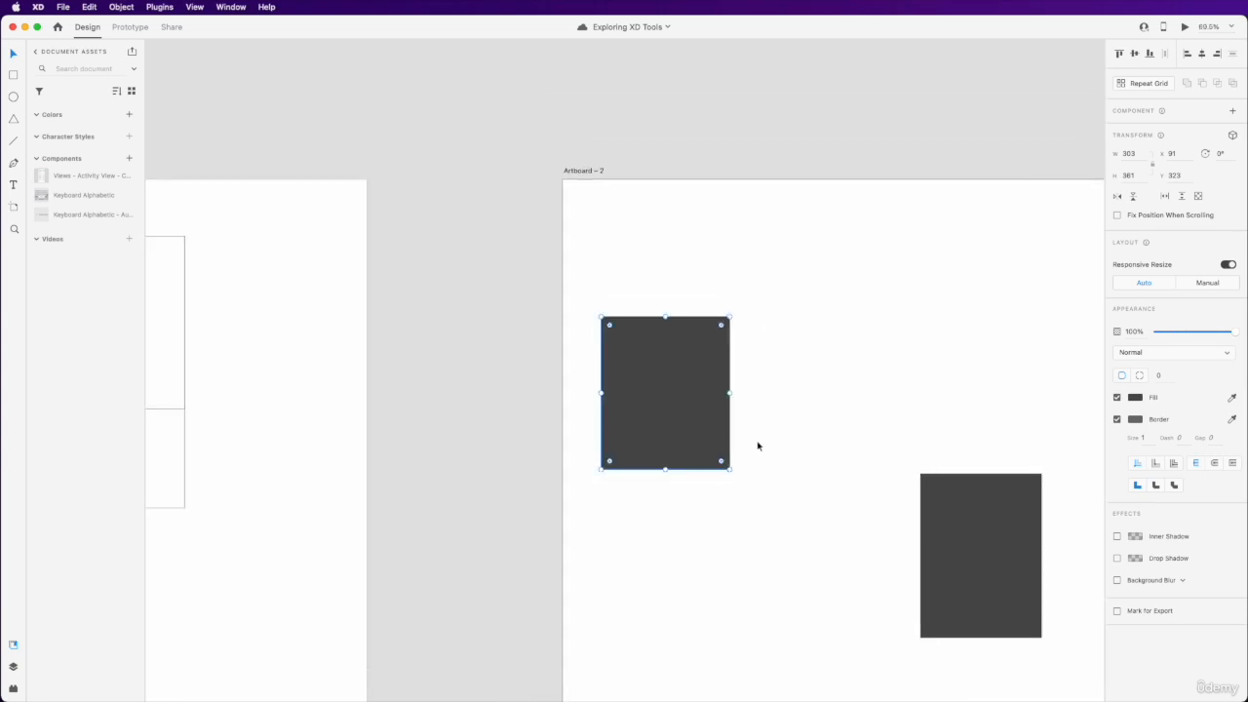
scroll(758, 446, down, 5)
scroll(758, 445, up, 2)
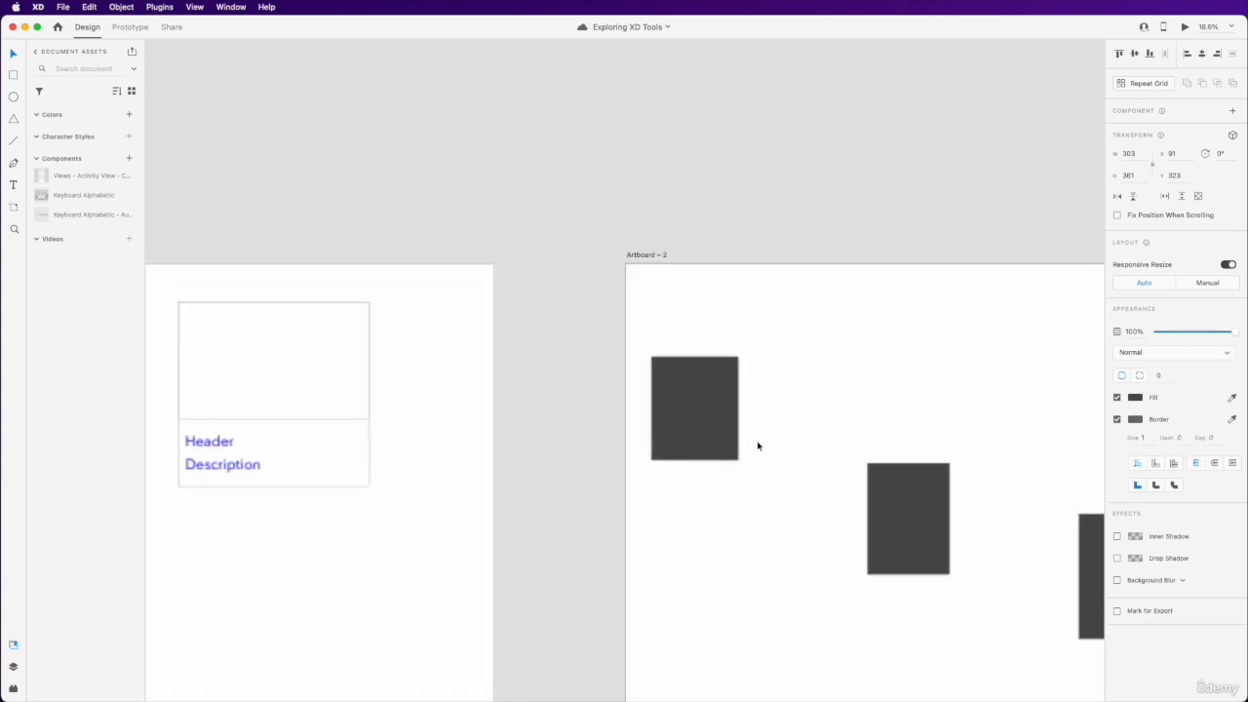
scroll(758, 446, down, 10)
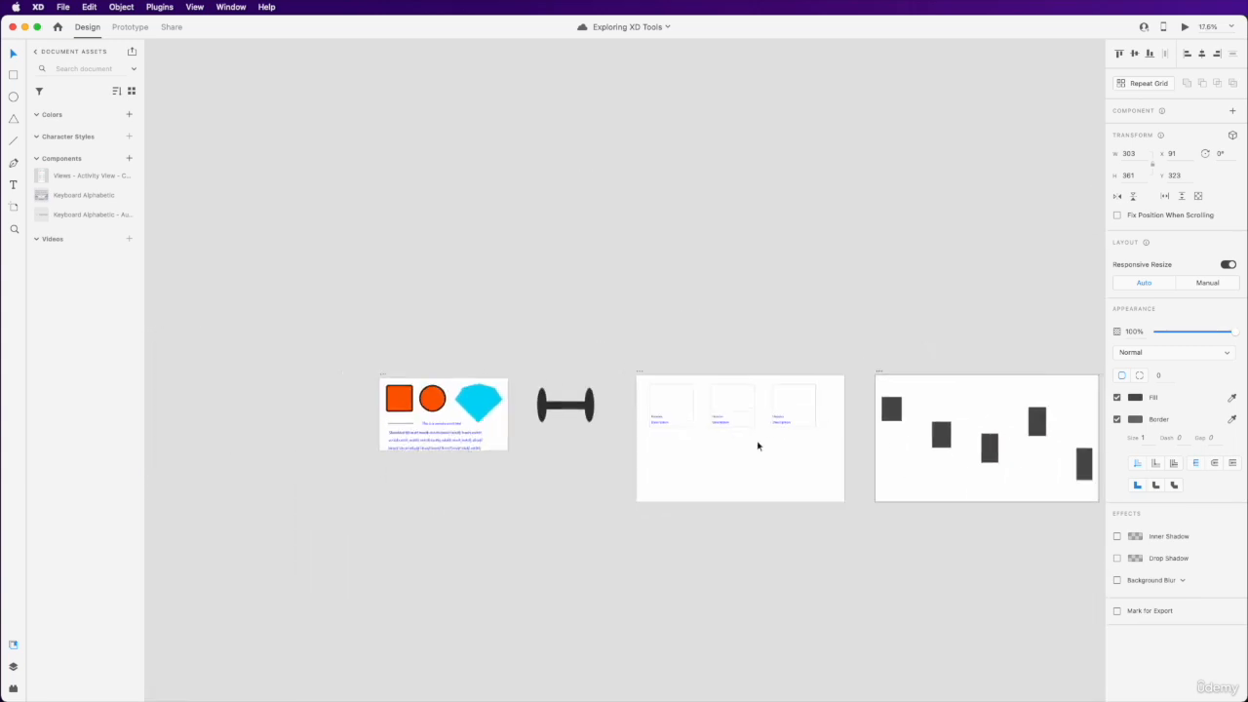
scroll(758, 446, up, 6)
scroll(758, 446, down, 12)
scroll(758, 445, up, 2)
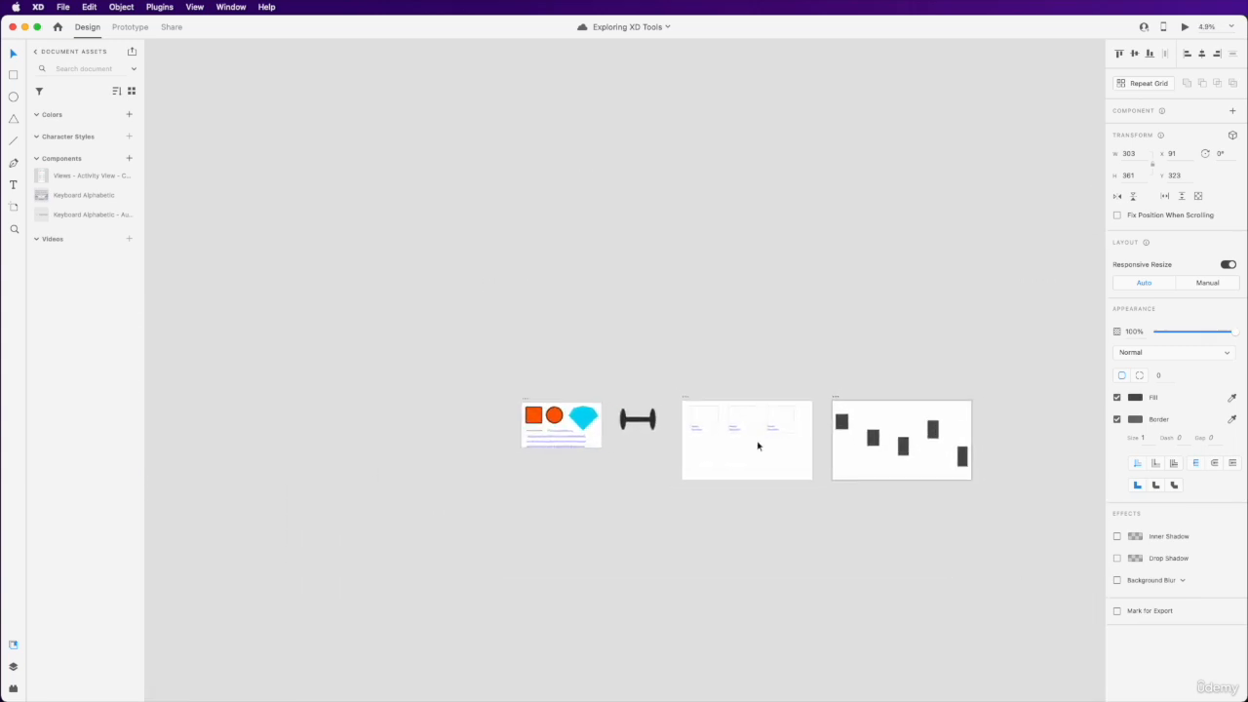
scroll(758, 446, up, 4)
scroll(758, 444, down, 2)
scroll(758, 443, up, 3)
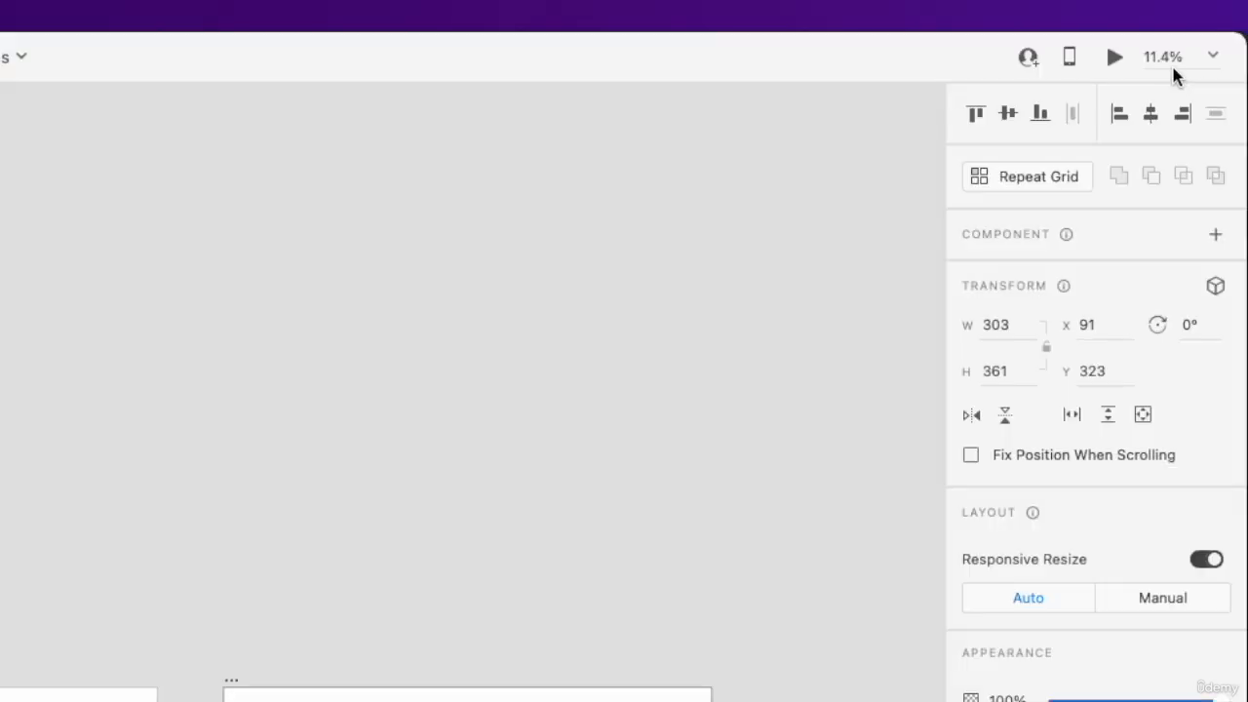
Step: Check the preset zoom levels and set a custom zoom value of 25%
click(1211, 28)
click(1230, 27)
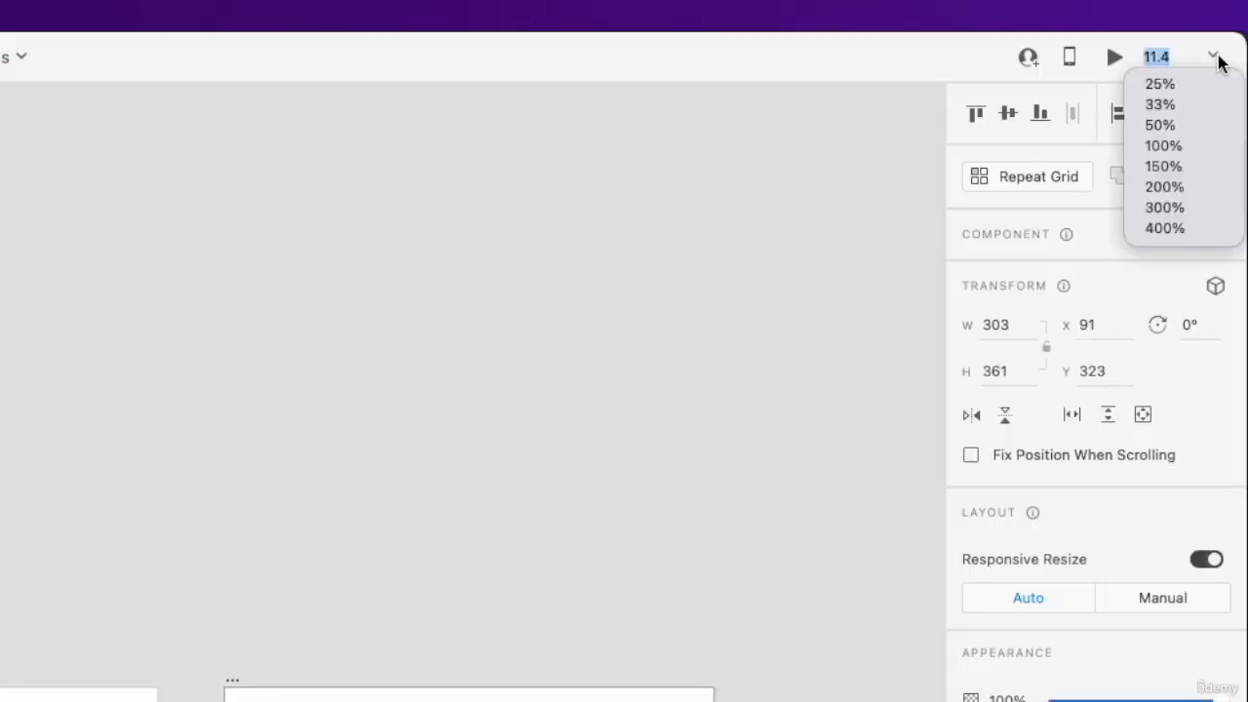
click(1215, 58)
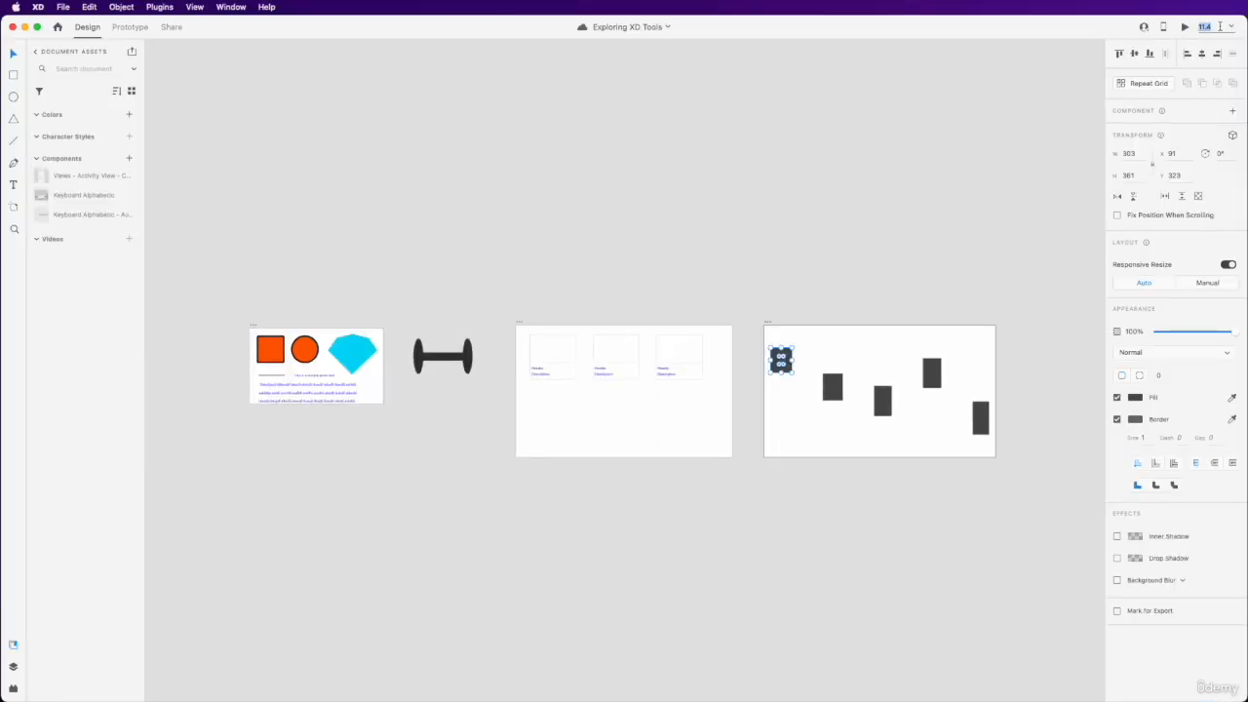
text(25)
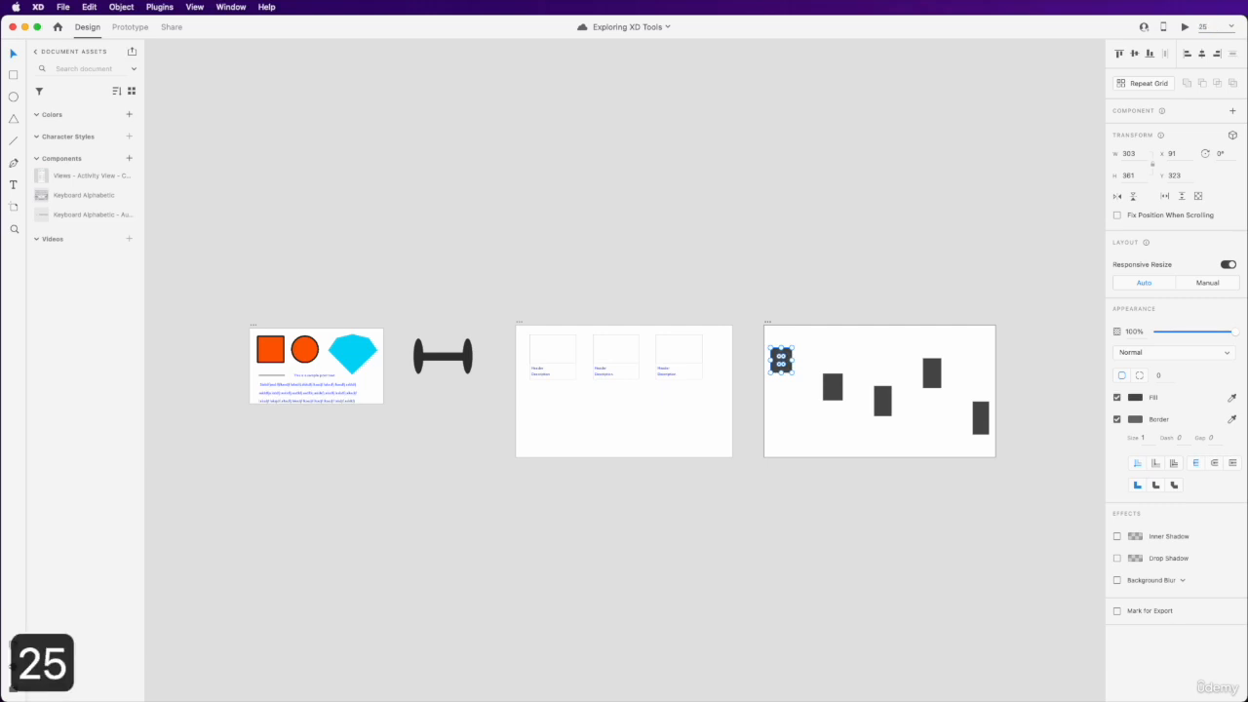
key(Return)
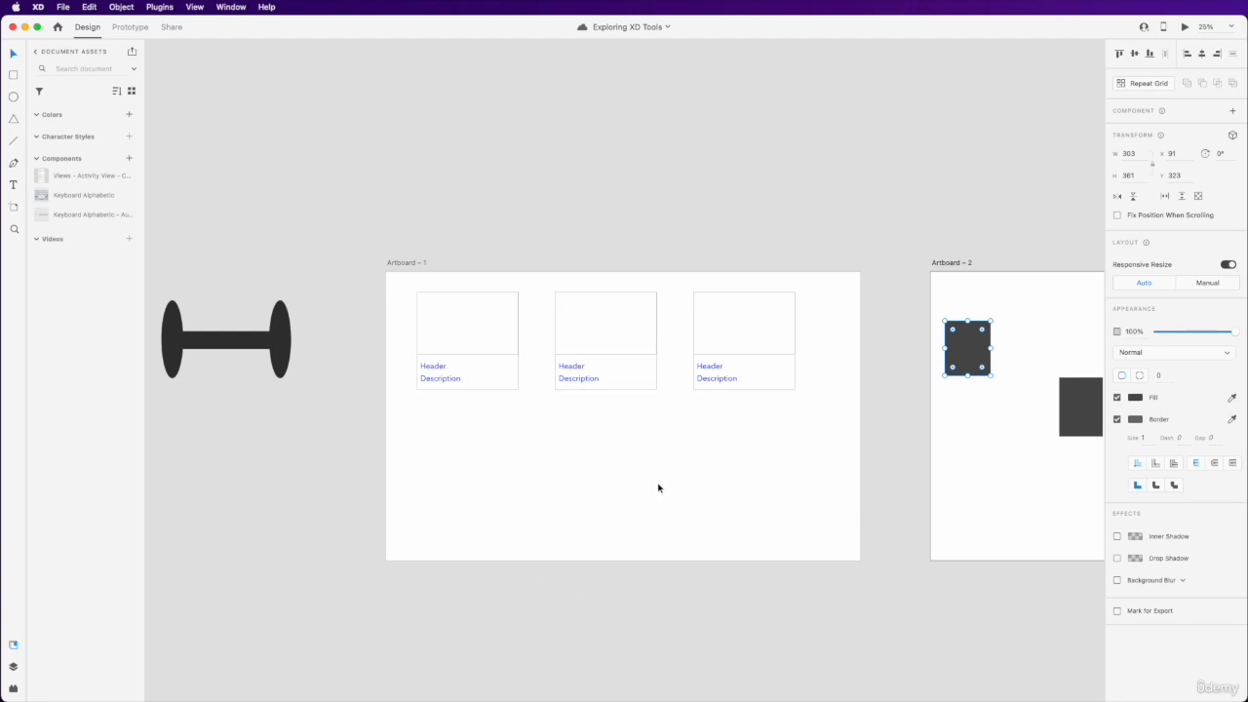
Step: Deselect the dark rectangle, magnify Artboard – 1 by framing it with the Zoom tool, and zoom back out
key(a)
key(Escape)
key(Escape)
key(z)
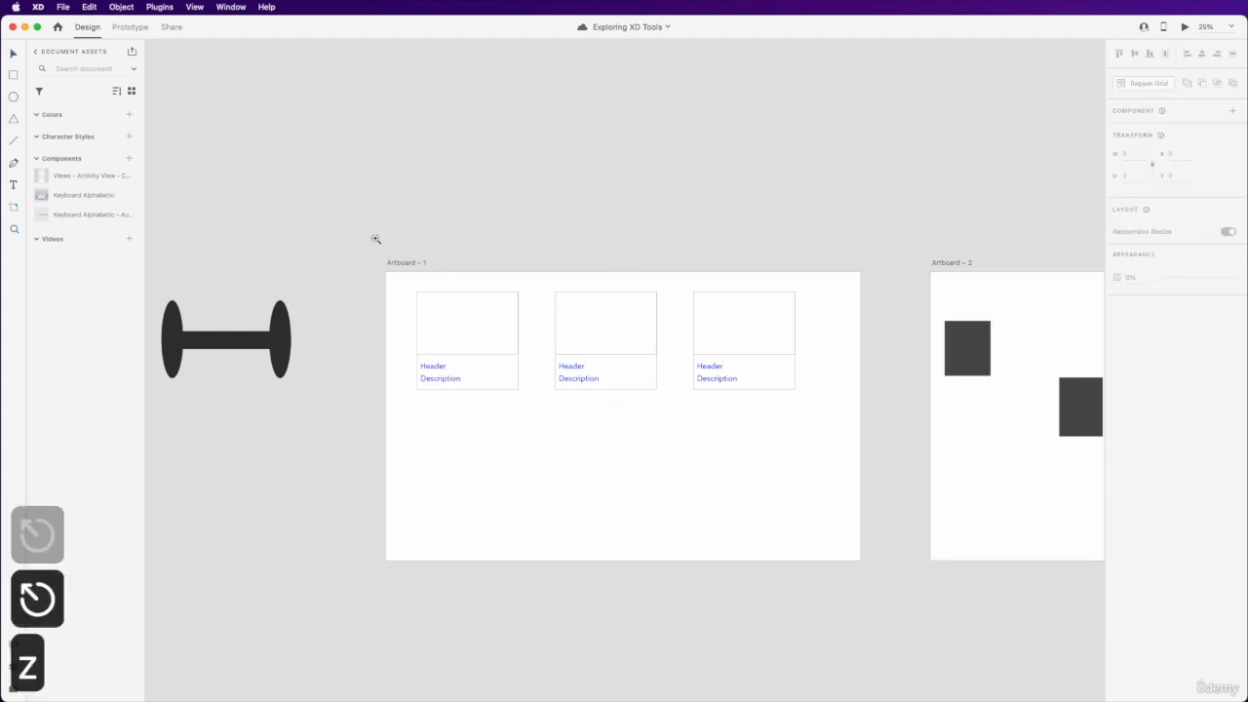
drag(353, 234, 910, 624)
scroll(675, 601, up, 1)
scroll(675, 602, down, 7)
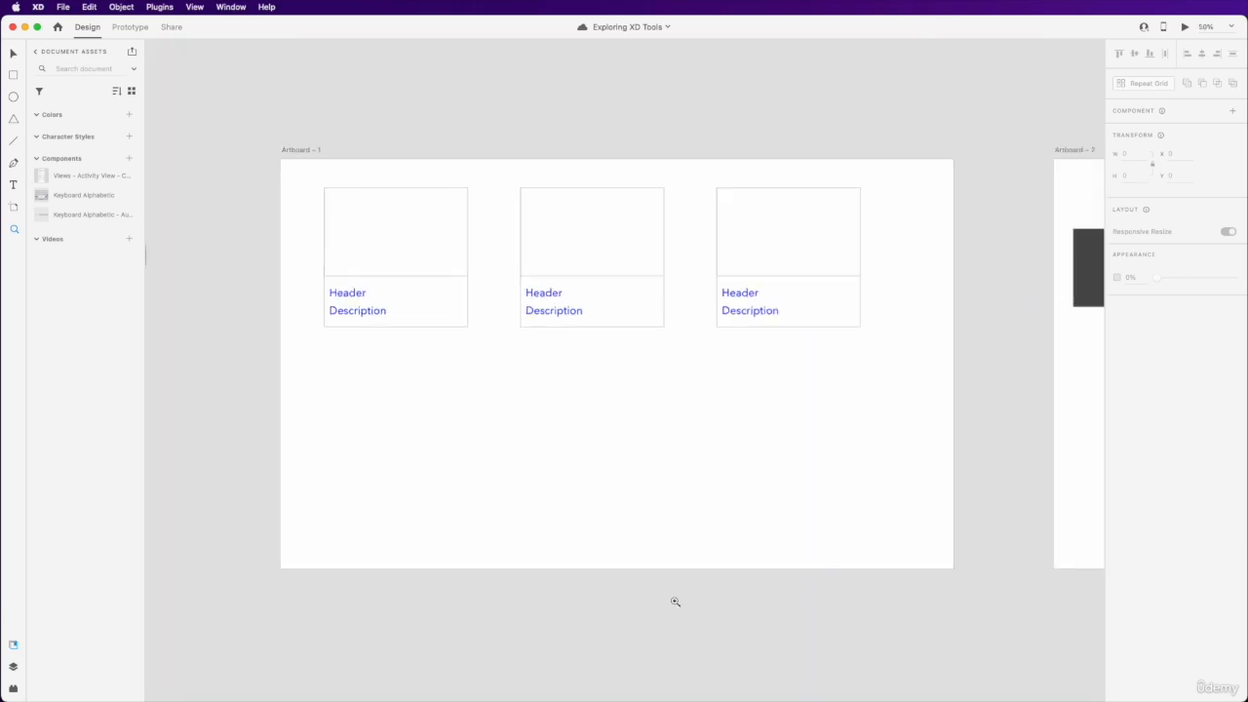
Step: Leave the Zoom tool, select Artboard – 1 and zoom to the selection
key(Escape)
click(563, 497)
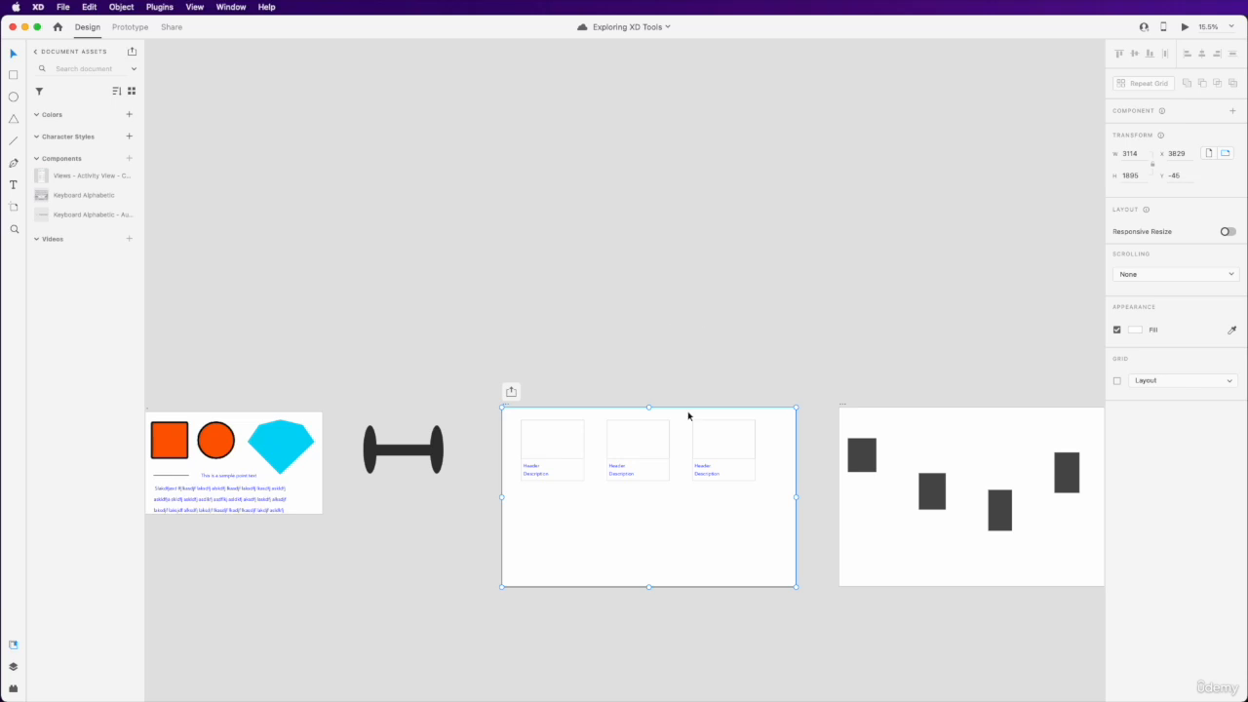
key(super+3)
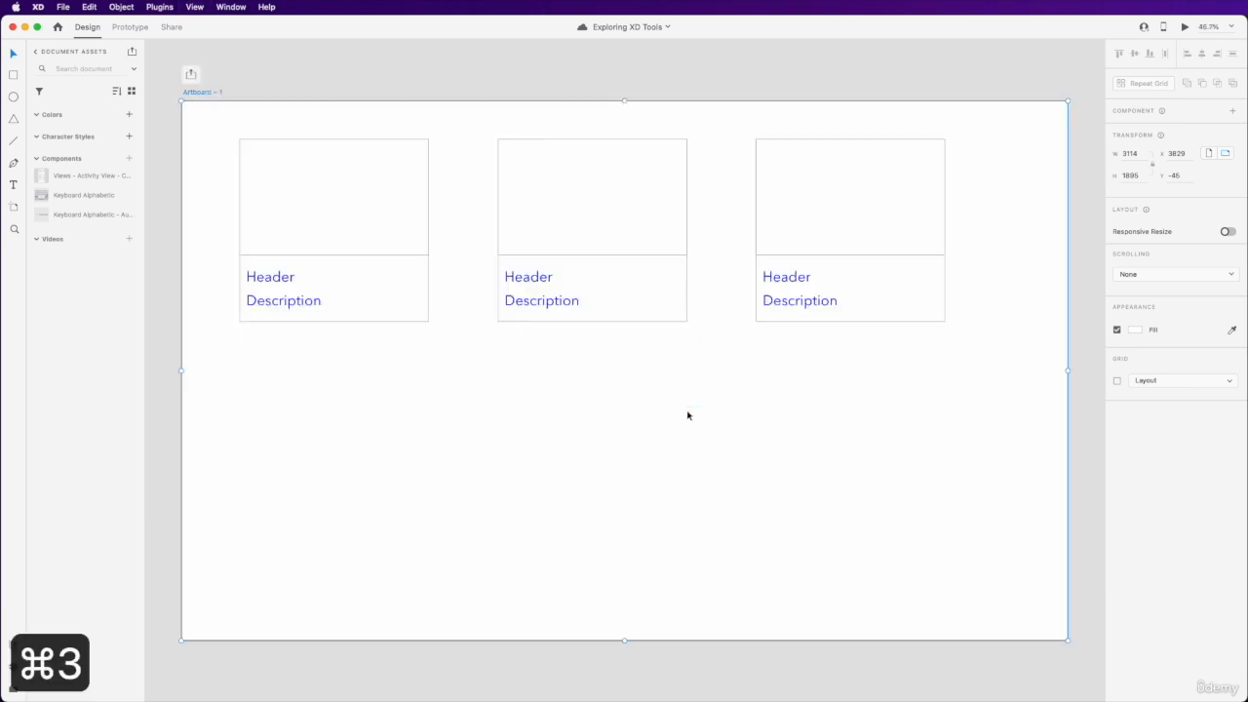